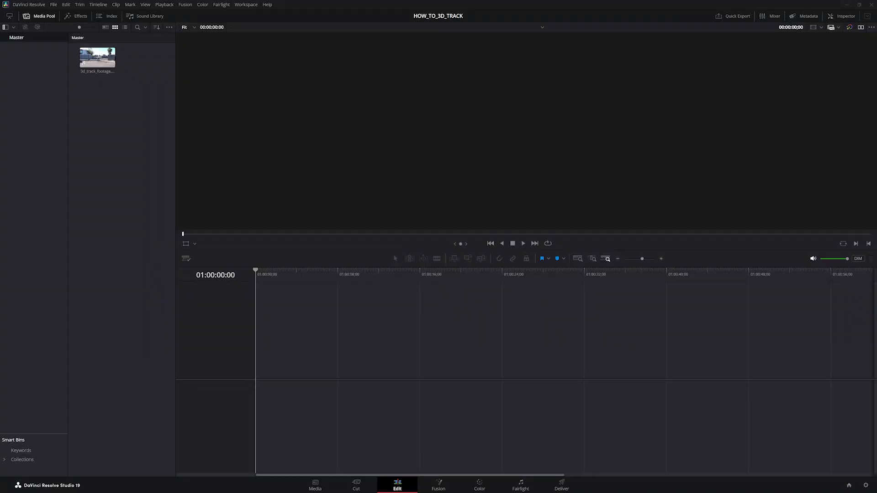
Place the parking-lot clip on a new timeline, scrub it, and trim its end shorter
drag(97, 57, 509, 302)
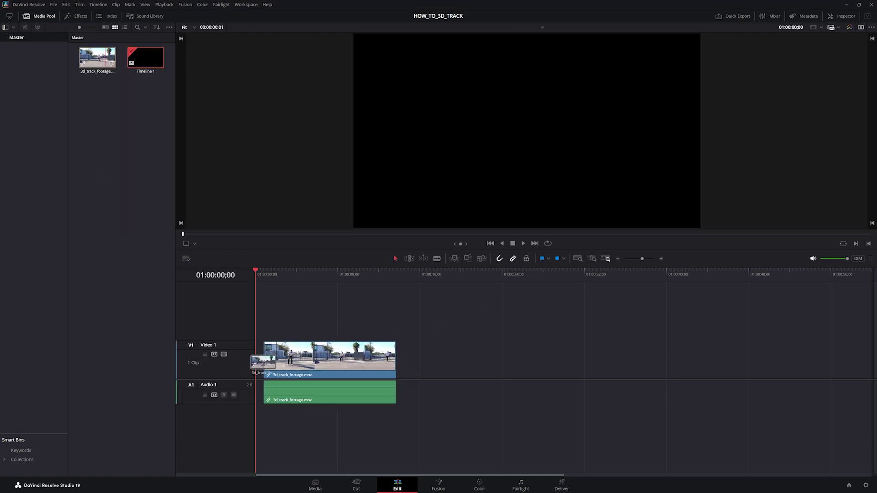
drag(358, 275, 350, 287)
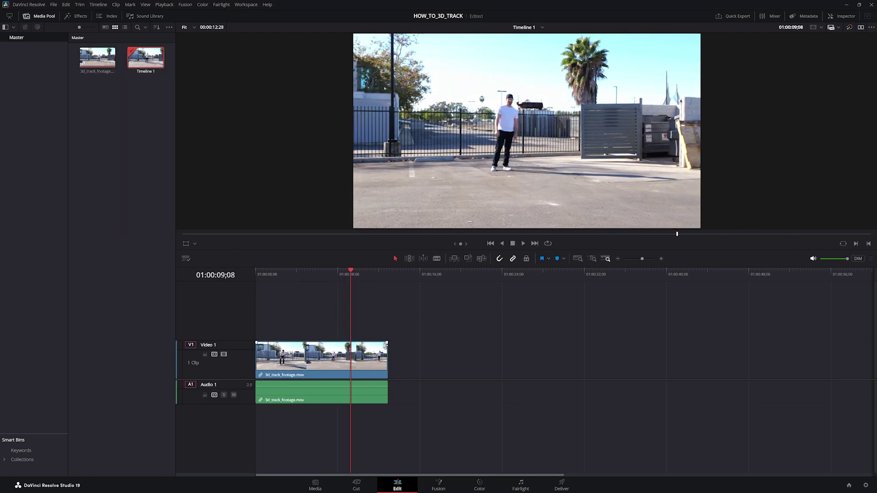
drag(387, 357, 349, 348)
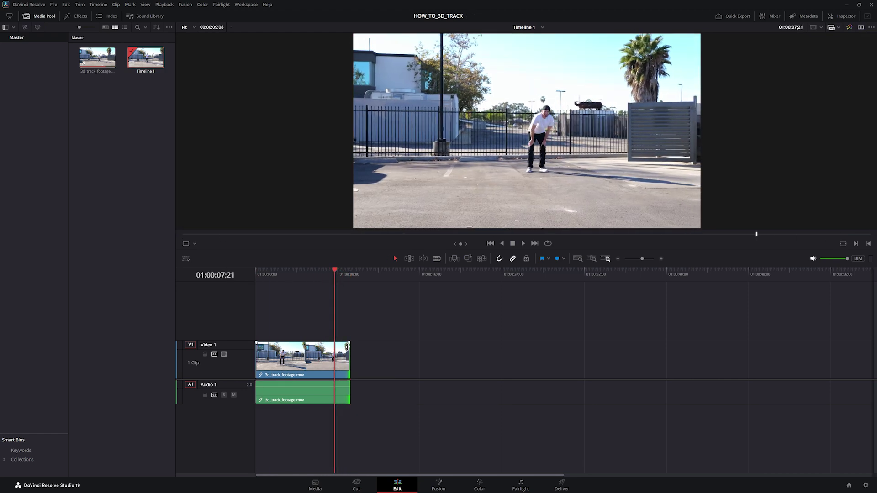
Finish the trim and, in Fusion, insert a CameraTracker node between MediaIn1 and MediaOut1
drag(349, 349, 334, 357)
click(439, 484)
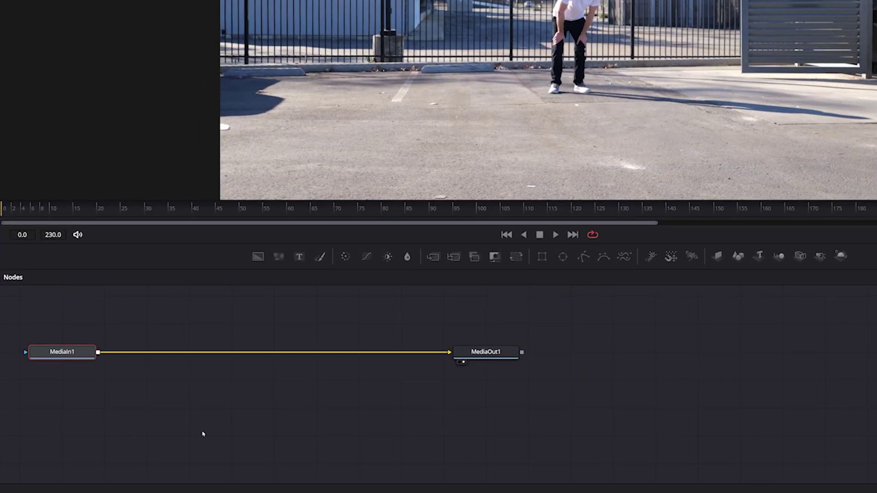
mouse_move(63, 353)
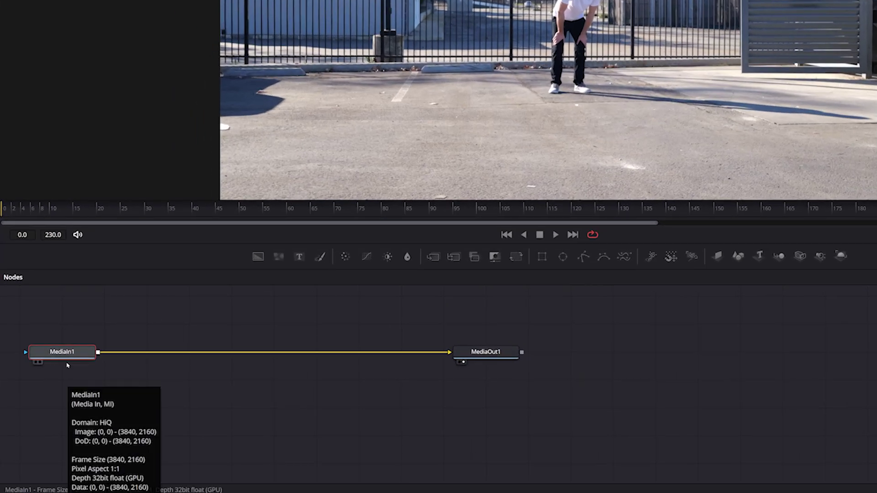
key(shift+space)
text(camera trac)
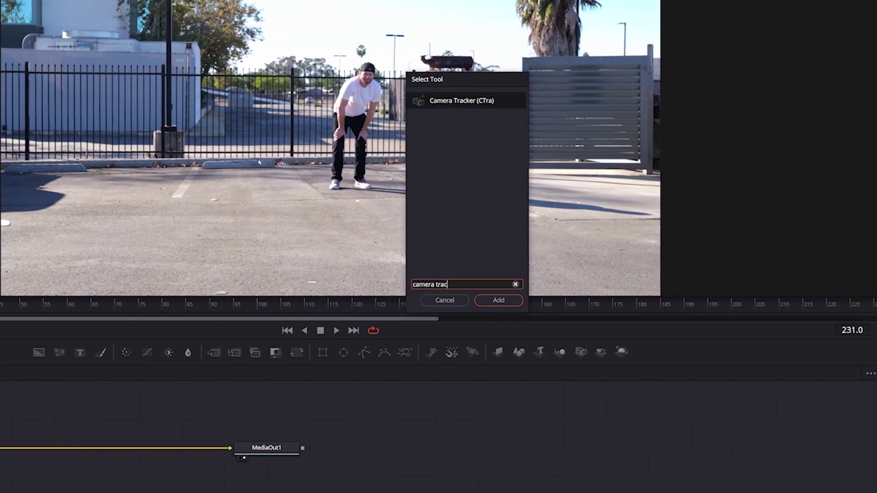
text(ker)
key(Return)
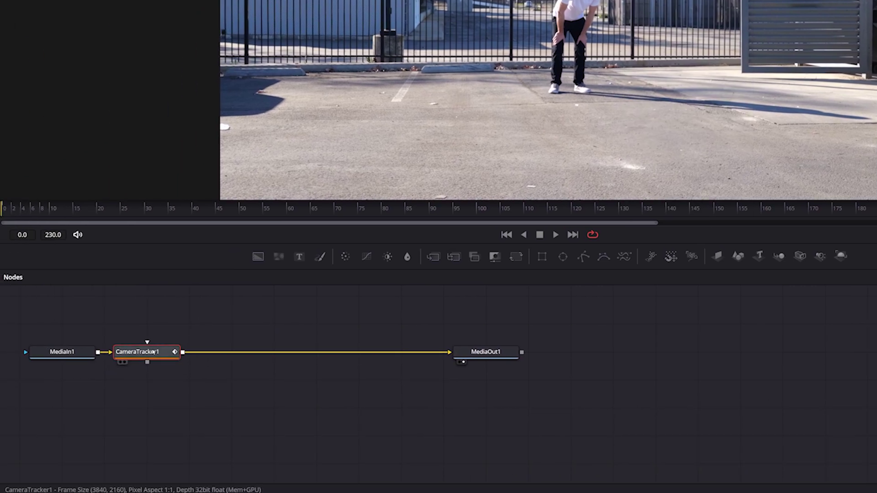
drag(152, 352, 269, 358)
Rename the MediaIn1 node to FOOTAGE
right_click(77, 353)
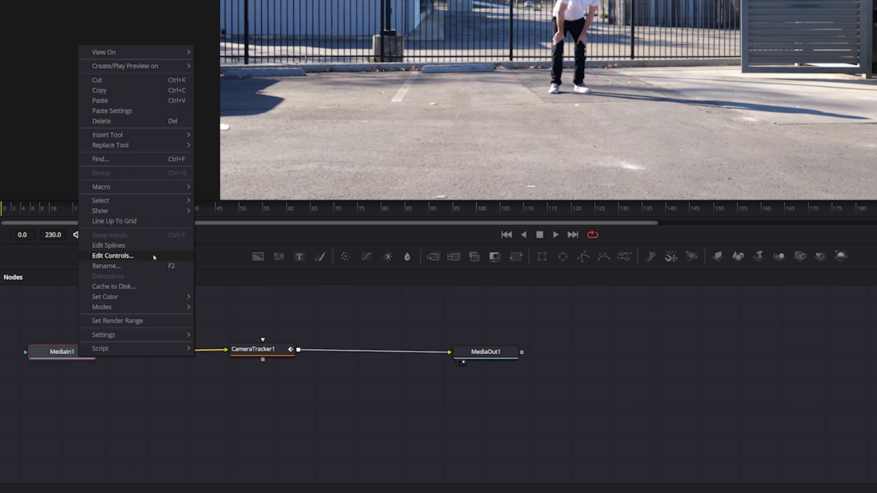
click(138, 265)
text(FOOTAGE)
click(697, 162)
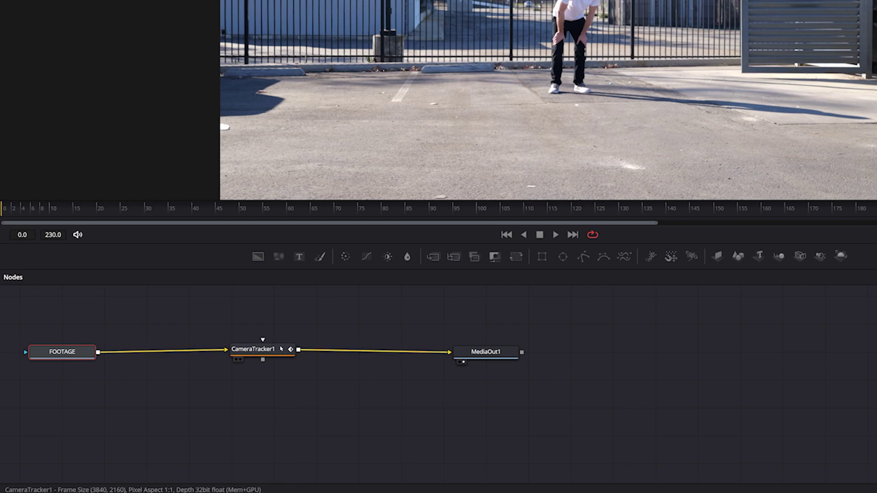
click(267, 349)
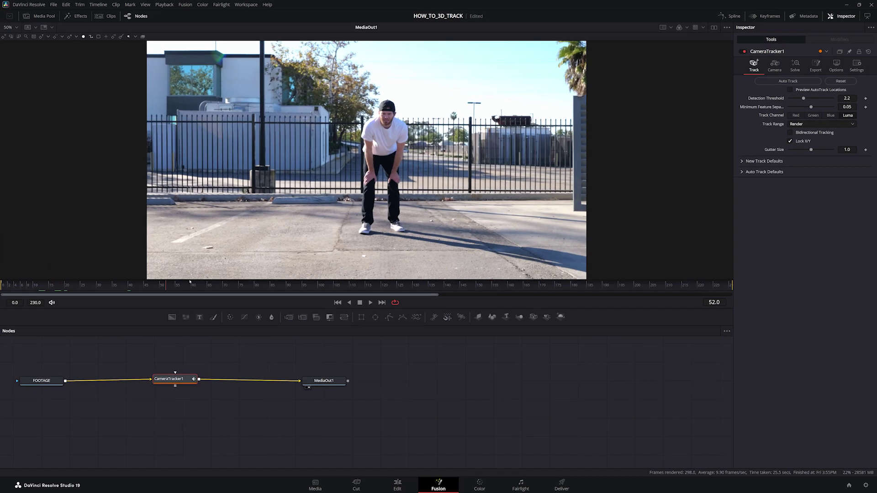
mouse_move(12, 201)
mouse_down()
mouse_move(577, 301)
mouse_move(66, 284)
mouse_up()
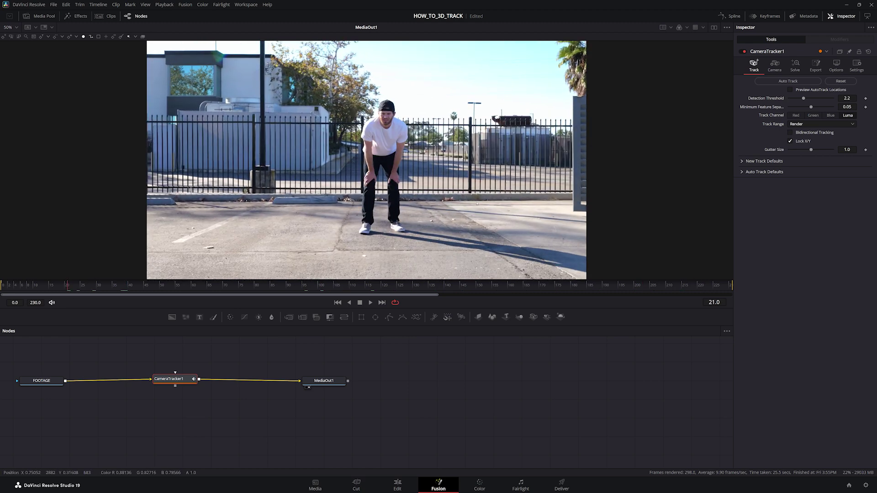
drag(66, 285, 449, 289)
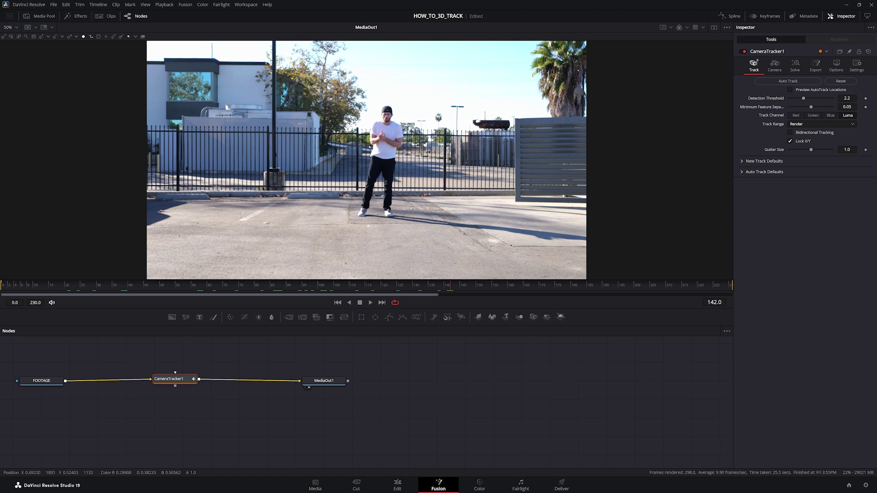
drag(539, 288, 28, 284)
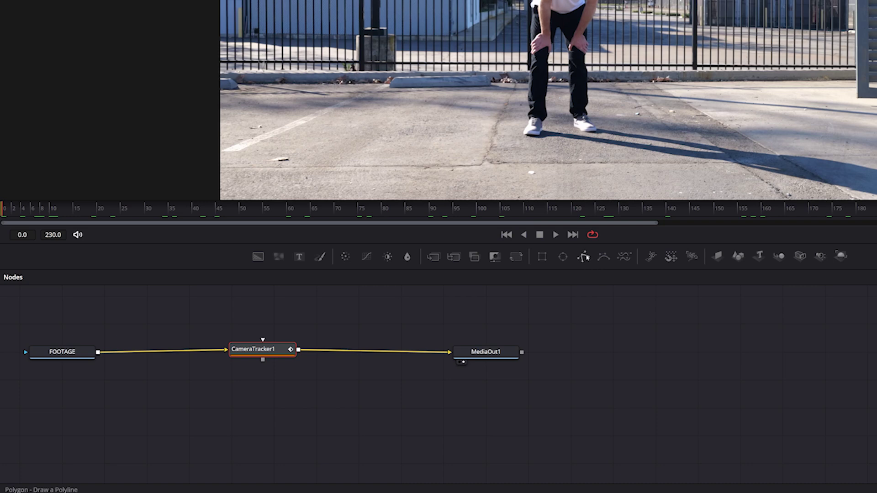
Draw a polygon mask around the standing person and set a key on its shape
click(584, 257)
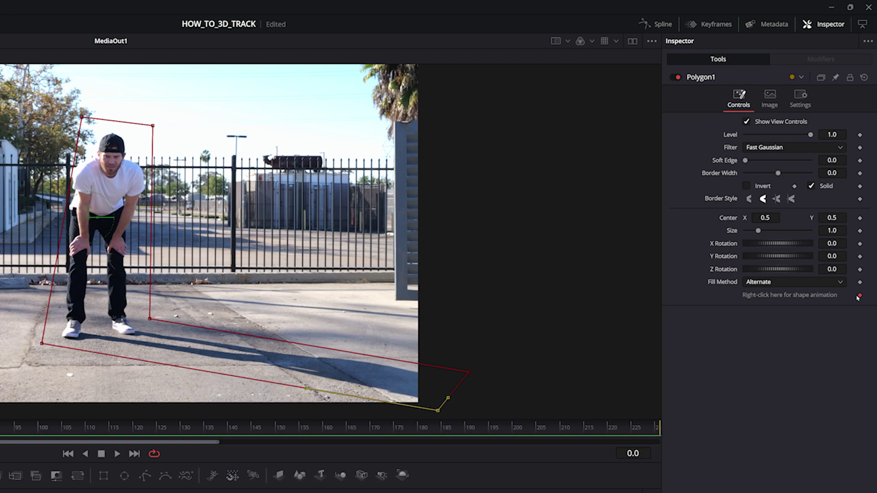
right_click(861, 297)
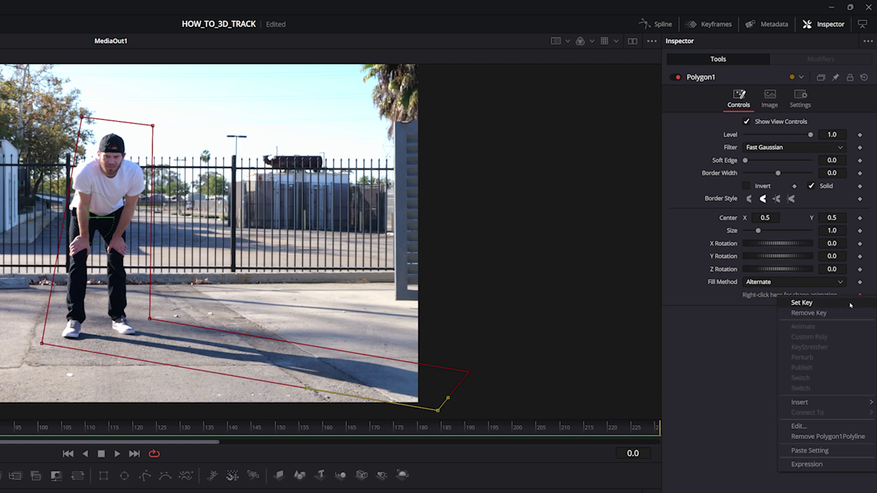
click(851, 303)
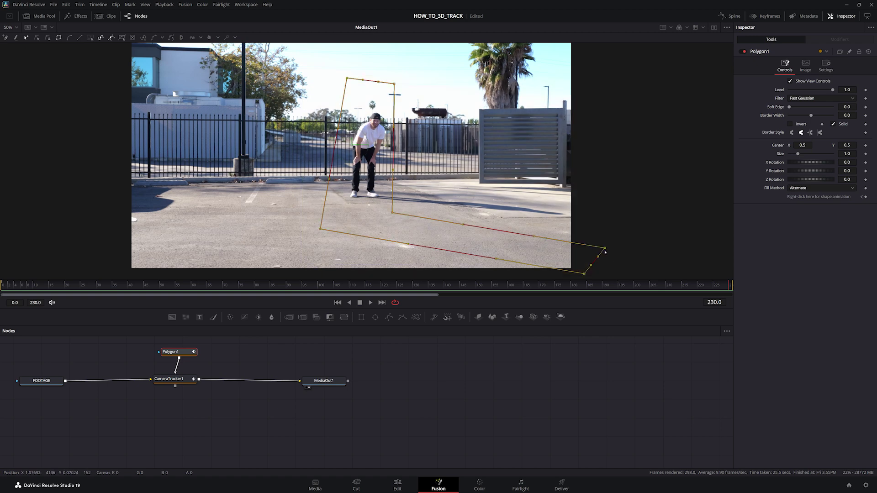
Move the mask up and refit its corners and top edge around the person
drag(605, 252, 610, 214)
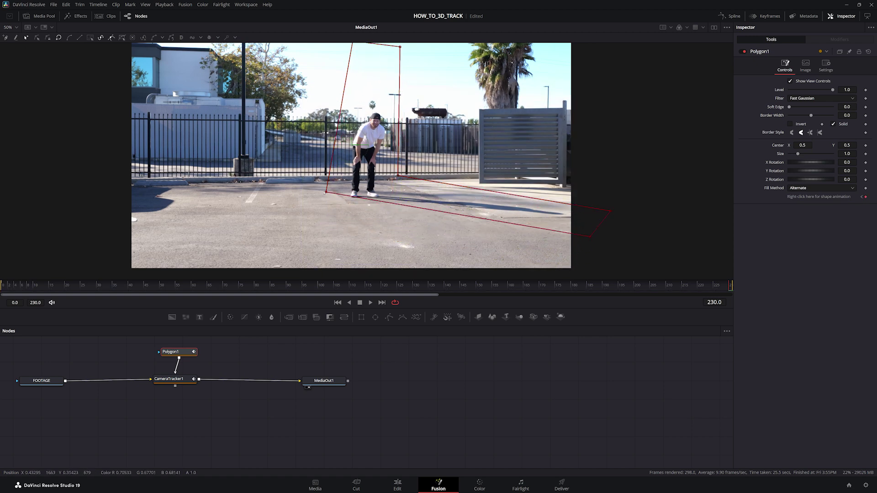
drag(324, 194, 338, 200)
scroll(384, 138, up, 3)
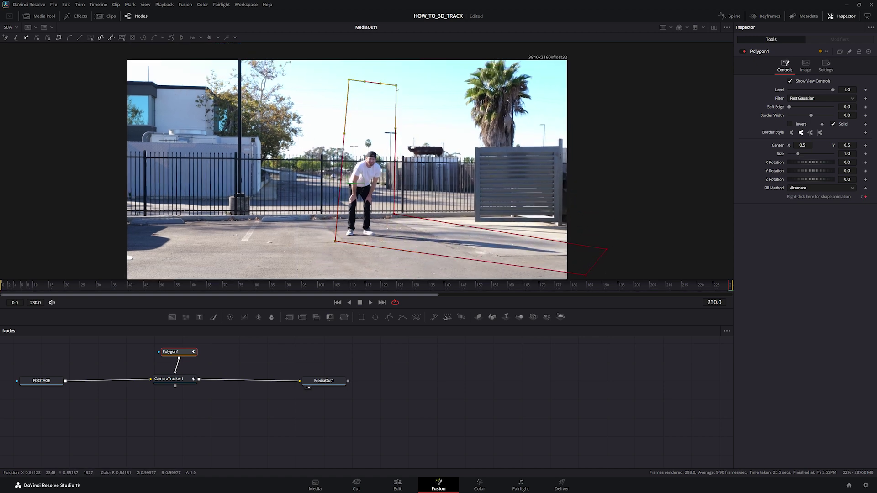
drag(374, 88, 369, 146)
drag(394, 215, 378, 224)
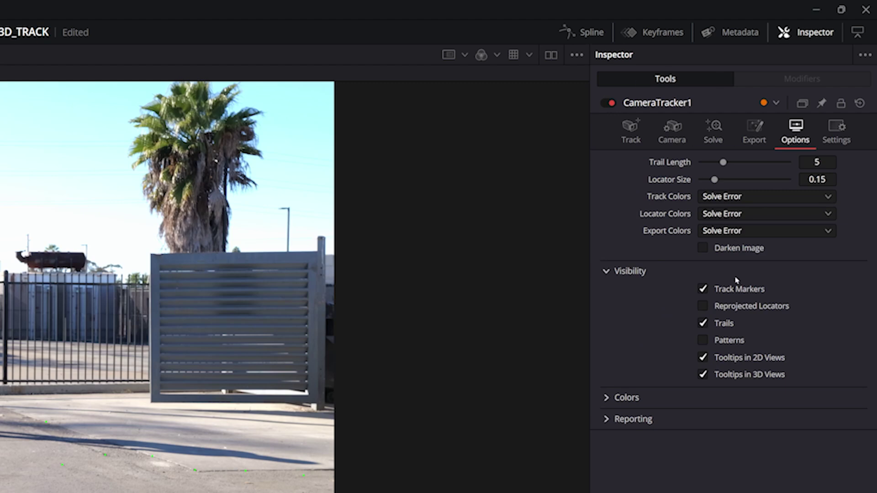
Enable Darken Image in CameraTracker1's Options settings
click(735, 250)
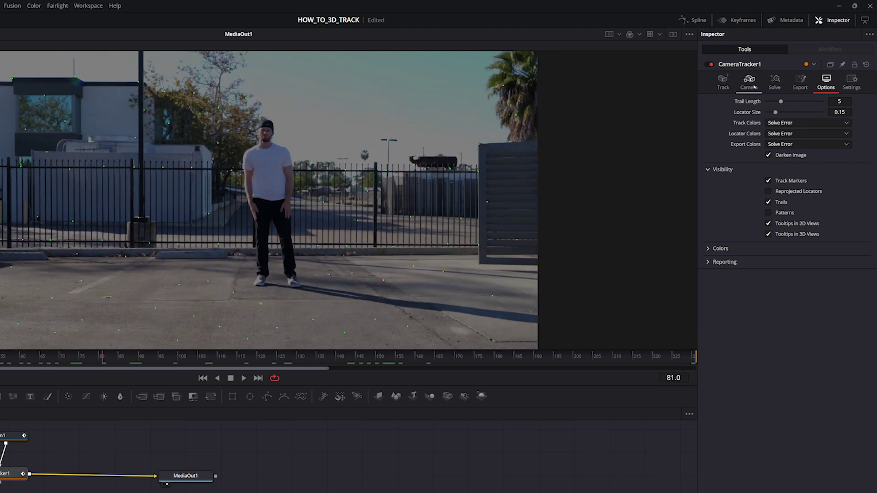
Preview AutoTrack Locations on the Track tab, trying Detection Threshold values before settling on 2.2
click(725, 84)
key(space)
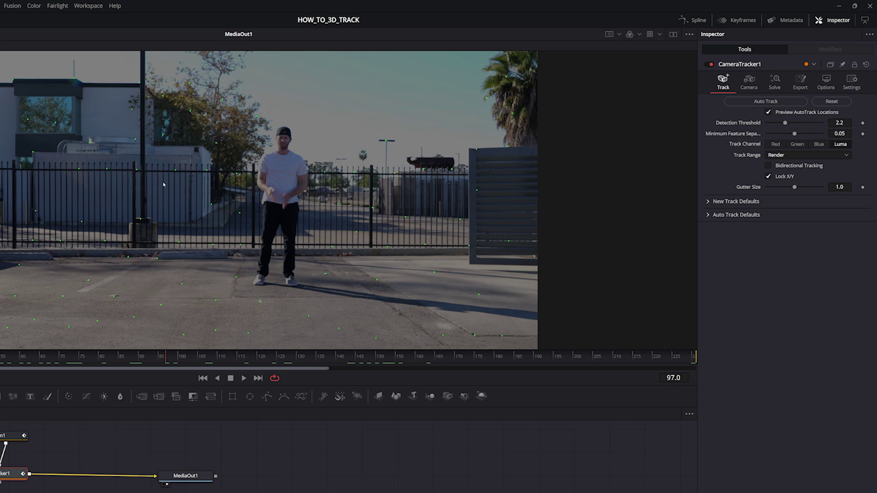
drag(786, 123, 758, 123)
mouse_move(766, 115)
mouse_down()
mouse_move(823, 127)
mouse_move(796, 131)
mouse_up()
drag(786, 125, 786, 124)
Set Minimum Feature Separation to 0.0425, enable Bidirectional Tracking, save, and run Auto Track
click(795, 134)
mouse_move(781, 135)
mouse_down()
mouse_move(768, 134)
mouse_move(816, 139)
mouse_move(792, 136)
mouse_up()
click(769, 165)
key(ctrl+s)
click(785, 103)
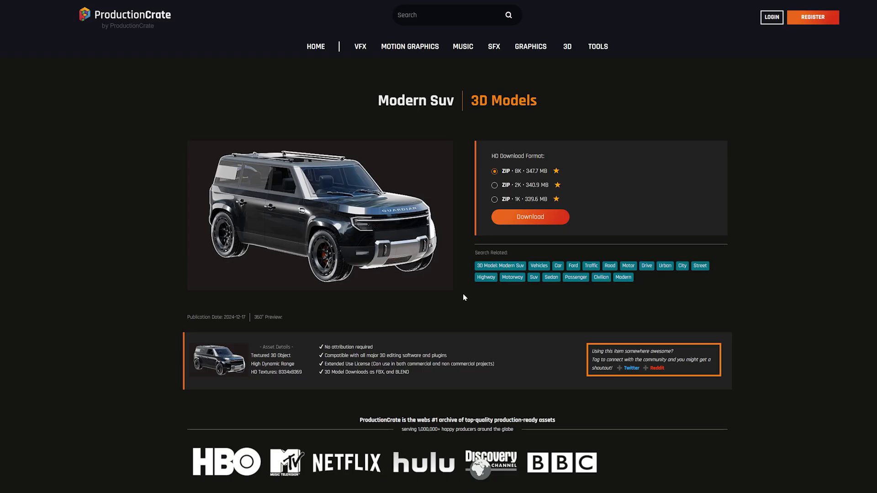
Rotate the Crash SUV 360° preview to show its left side
drag(439, 280, 331, 277)
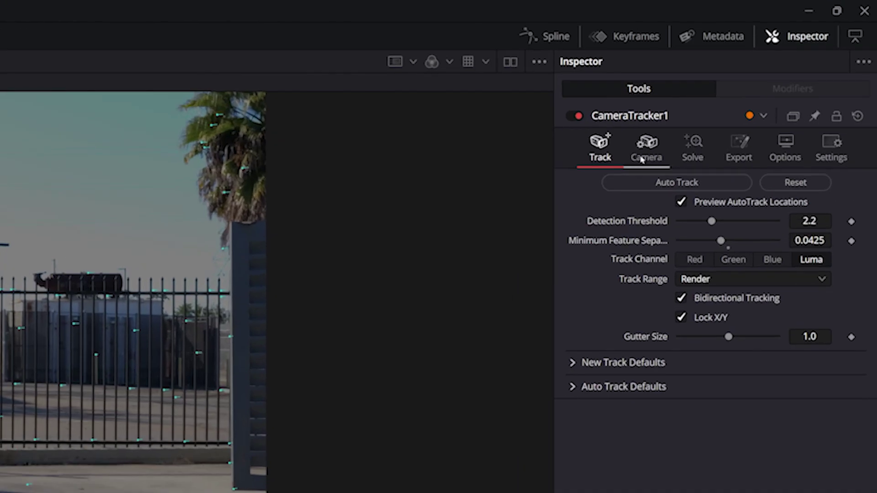
Review focal length and film gate on the Camera tab, then go to the Solve tab
click(691, 122)
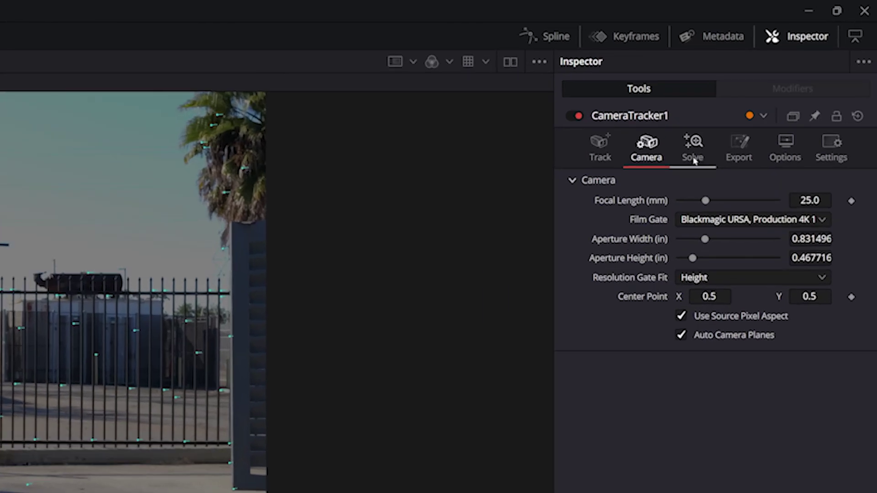
click(694, 158)
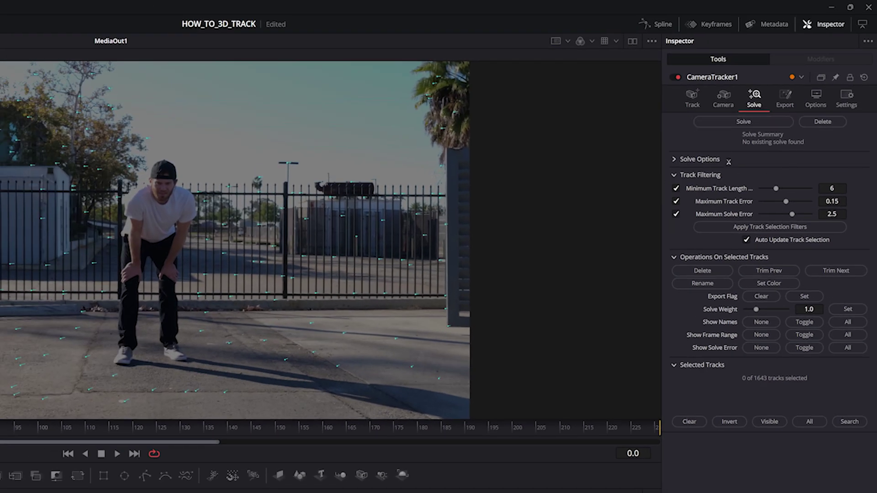
Save, run the first camera solve, and try Minimum Track Length at 15 before lowering it
key(ctrl+s)
click(743, 121)
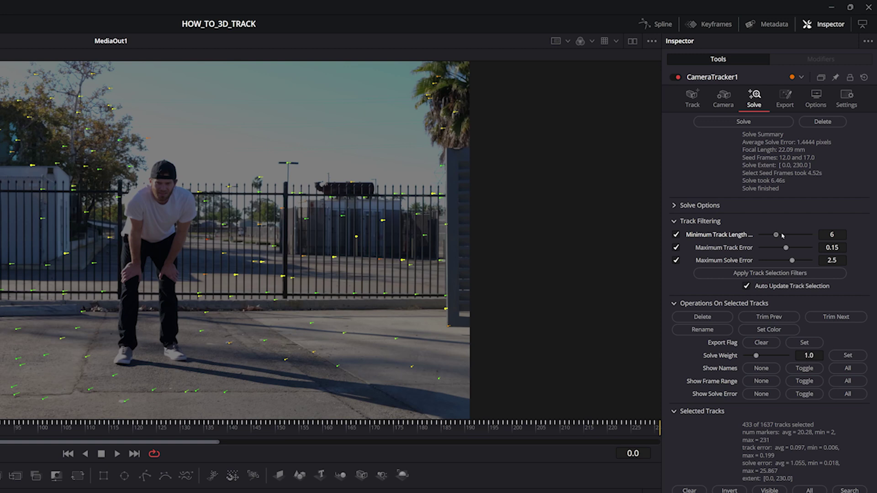
drag(784, 235, 822, 238)
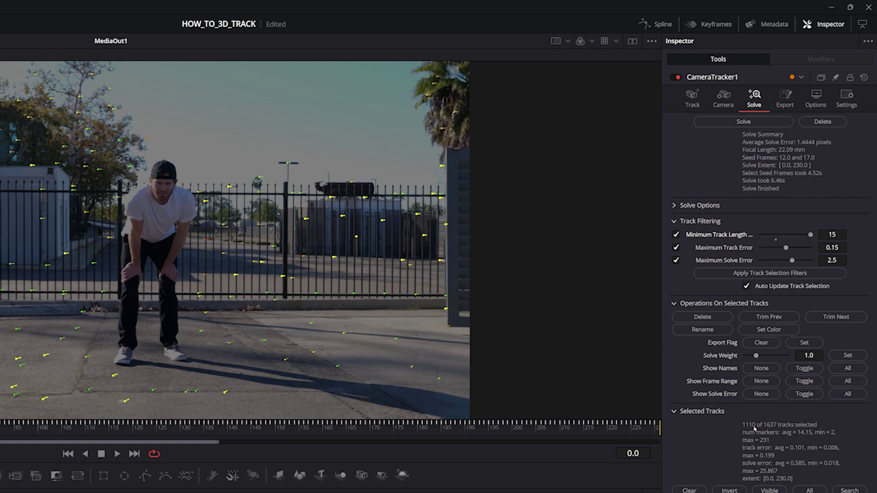
drag(810, 236, 773, 240)
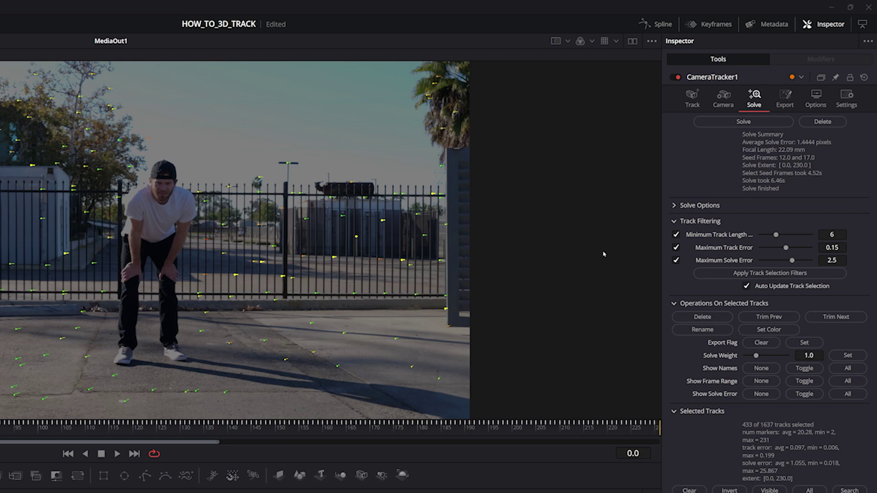
Filter with Max Track Error 0.12 and Max Solve Error 1.36, delete 722 tracks, and re-solve
drag(787, 252, 753, 257)
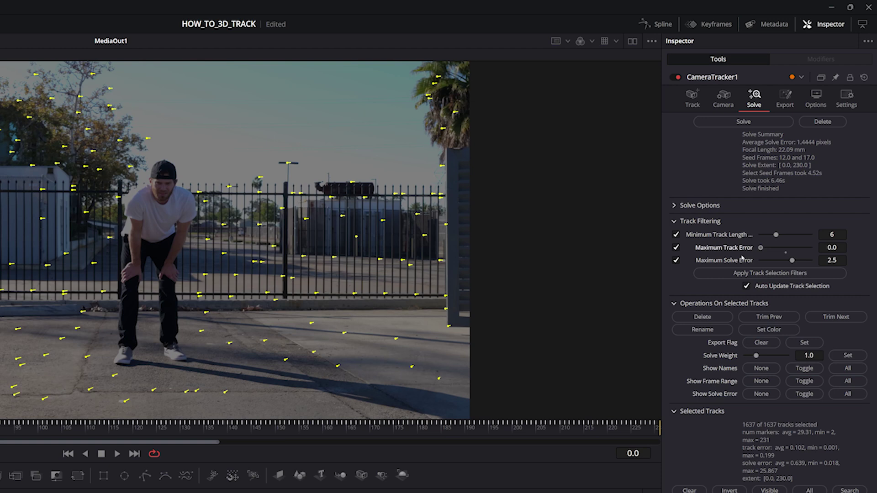
mouse_move(760, 253)
mouse_down()
mouse_move(811, 248)
mouse_move(784, 251)
mouse_up()
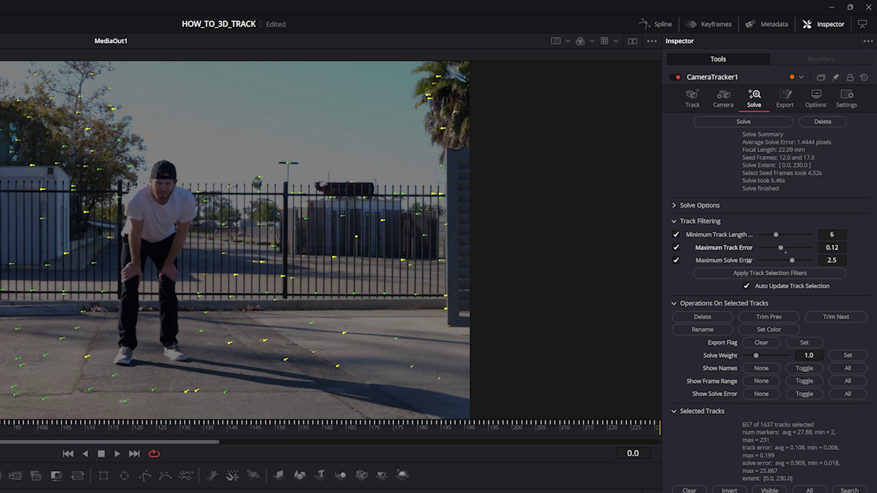
key(ctrl+s)
drag(793, 260, 777, 261)
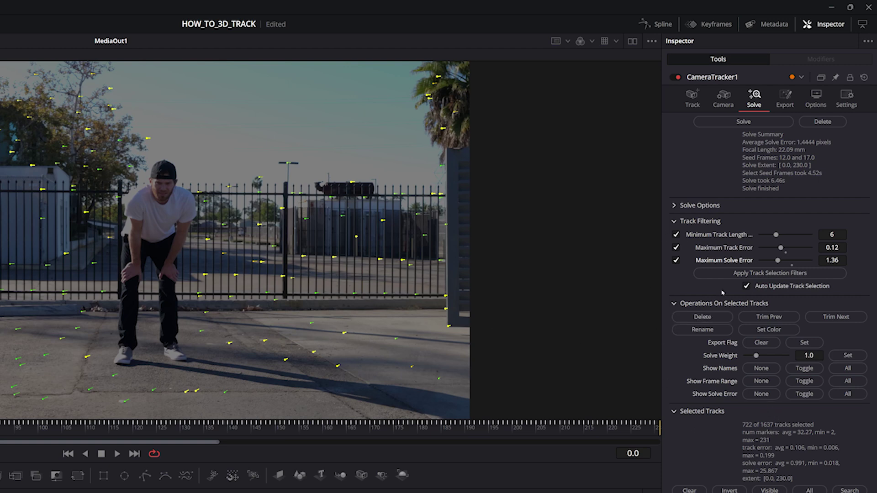
click(717, 319)
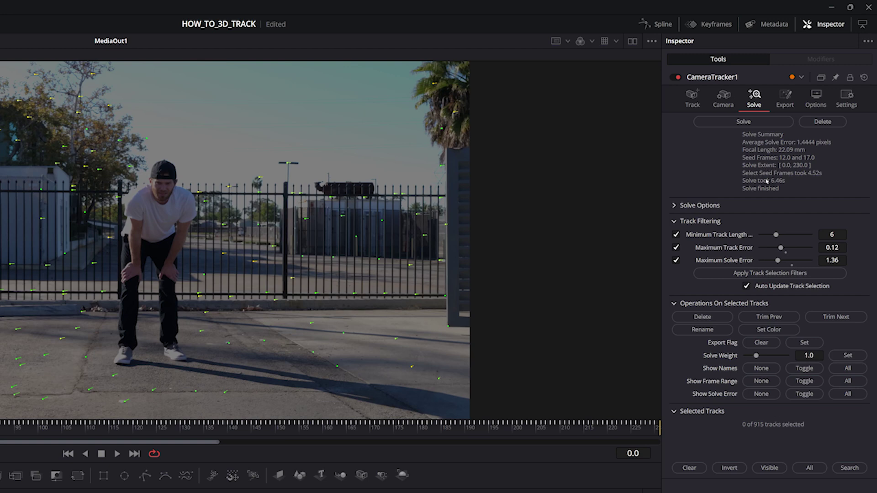
click(744, 121)
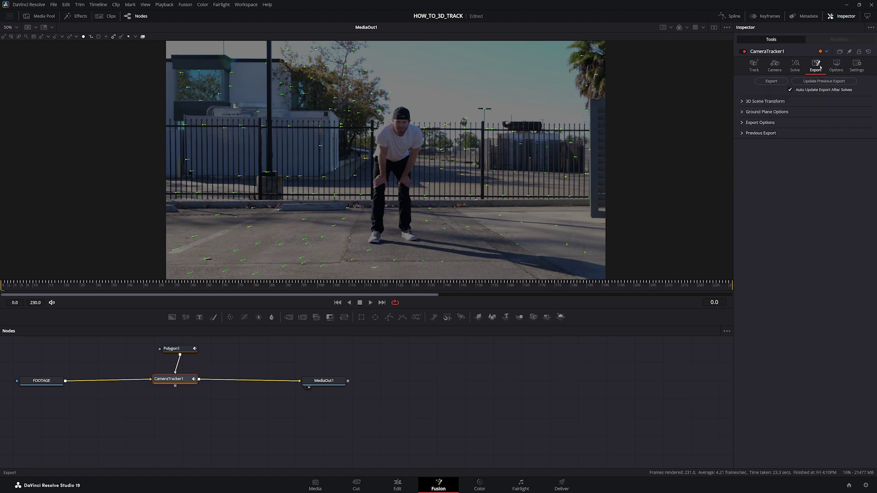
Add a Merge3D node and place it below CameraTracker1
key(1)
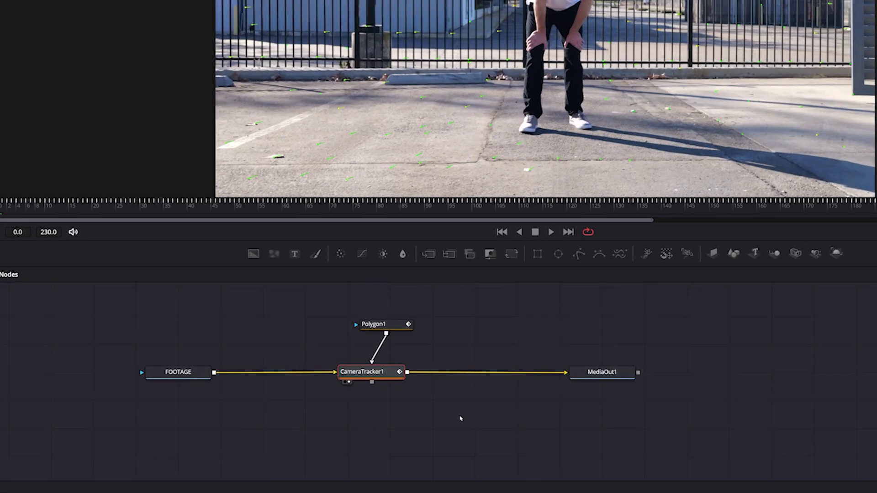
click(460, 418)
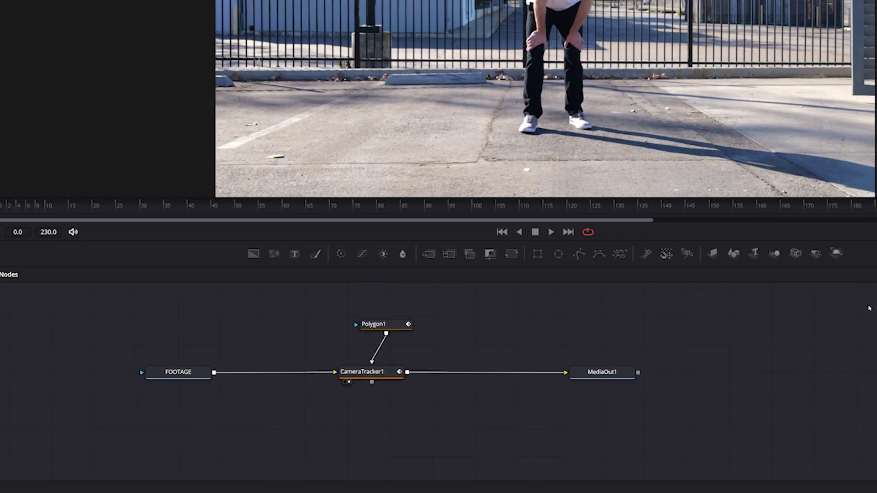
click(775, 254)
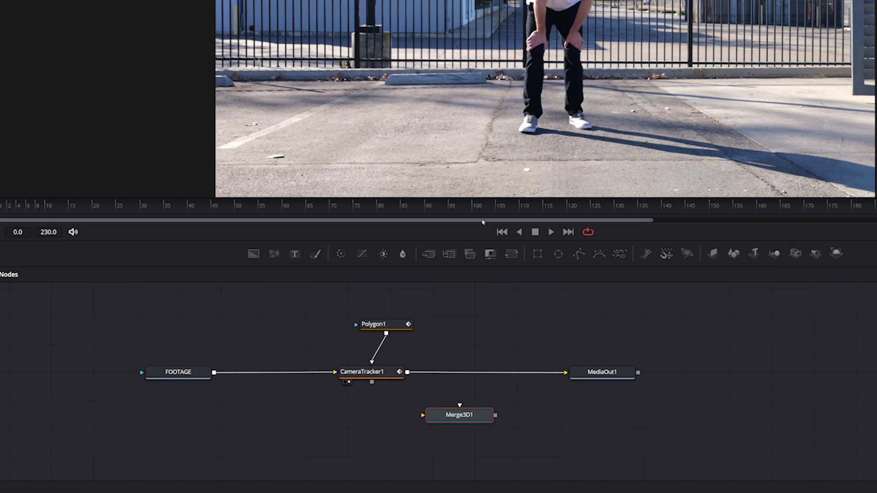
drag(470, 416, 367, 422)
drag(369, 377, 369, 370)
Connect CameraTracker1's output to Merge3D1, load Merge3D1 in the viewer, and play it
click(369, 370)
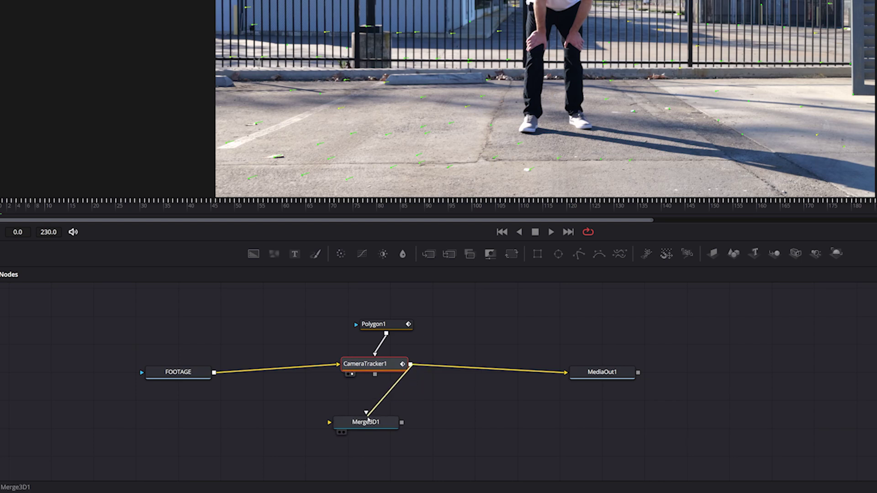
drag(374, 374, 369, 416)
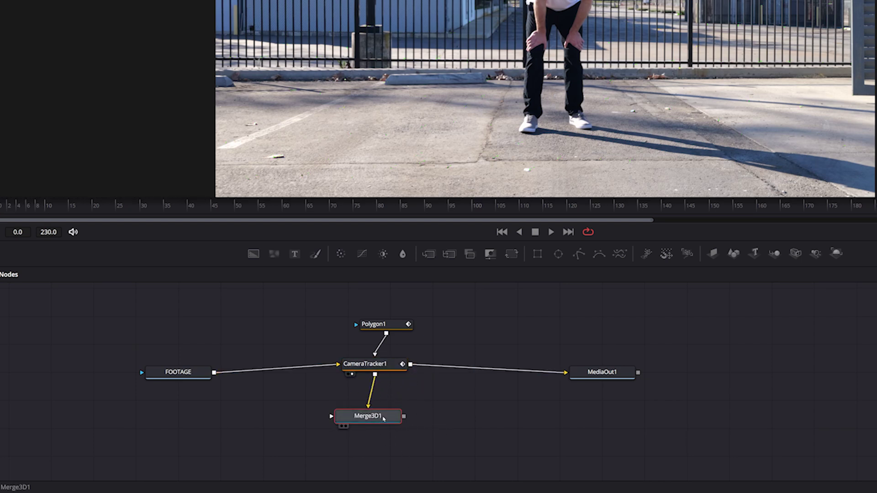
drag(383, 419, 332, 201)
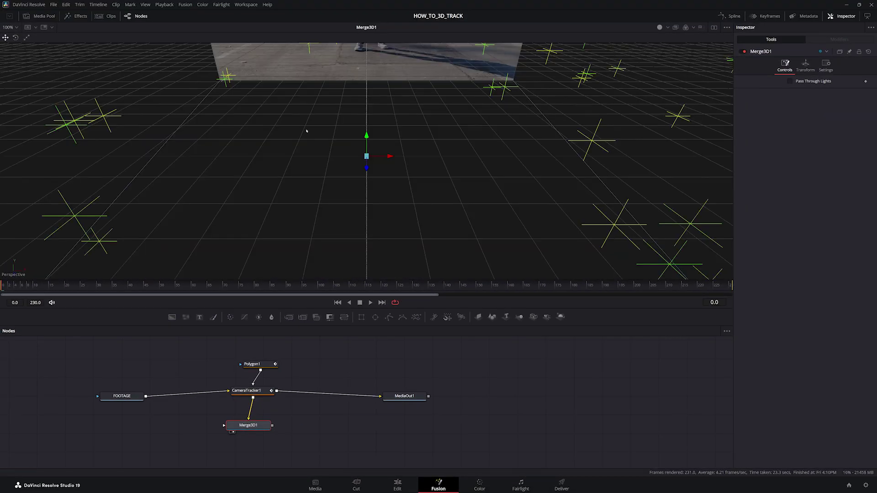
scroll(307, 130, down, 5)
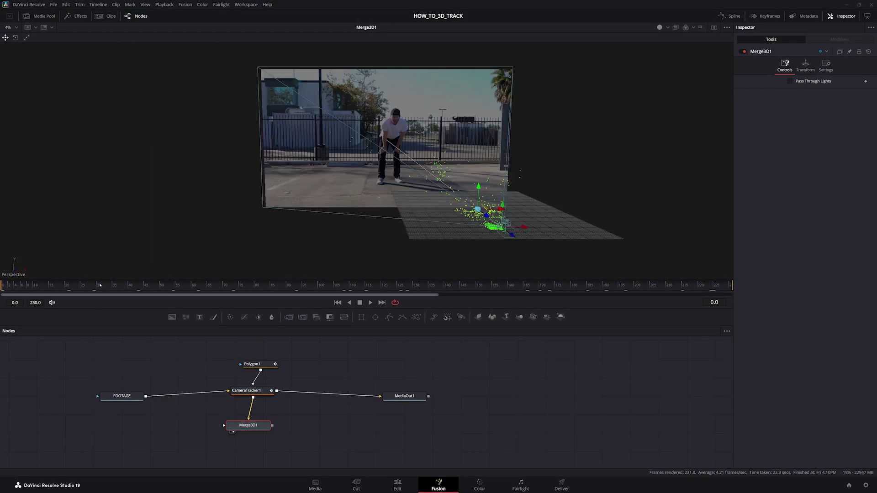
key(space)
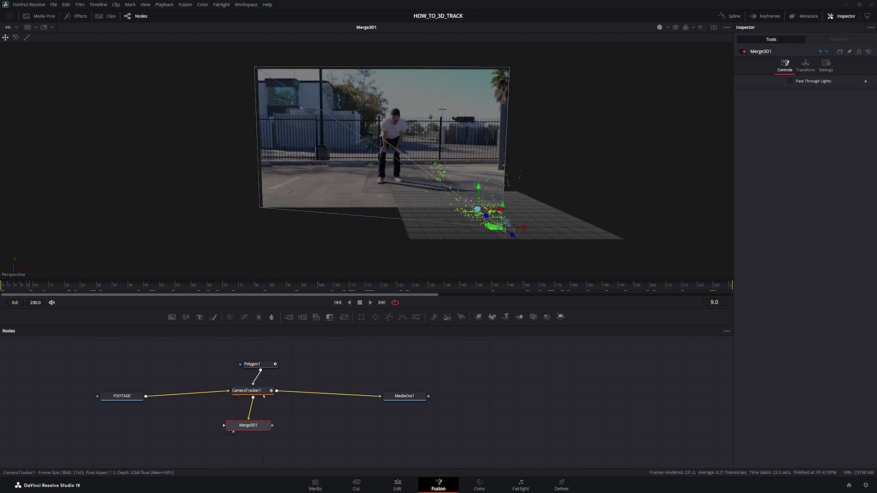
Set CameraTracker1's 3D Scene Transform export to Unaligned and view CameraTracker1 in viewer 1
click(240, 391)
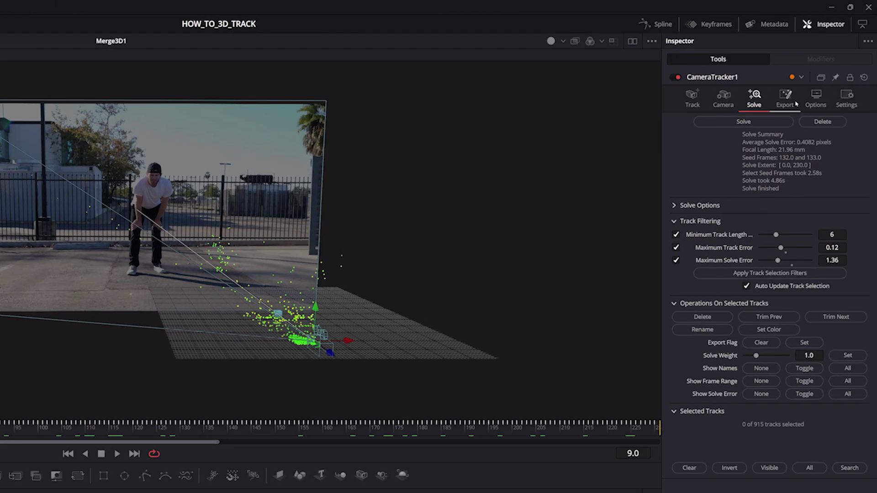
click(816, 64)
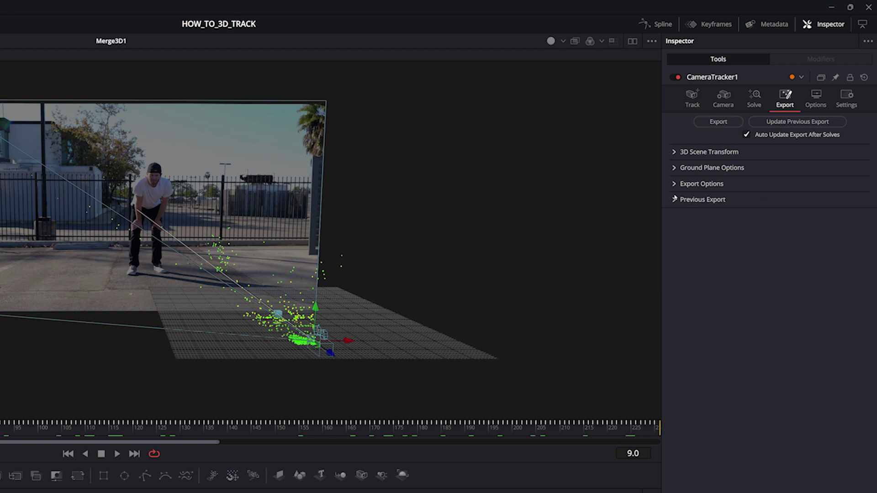
click(686, 153)
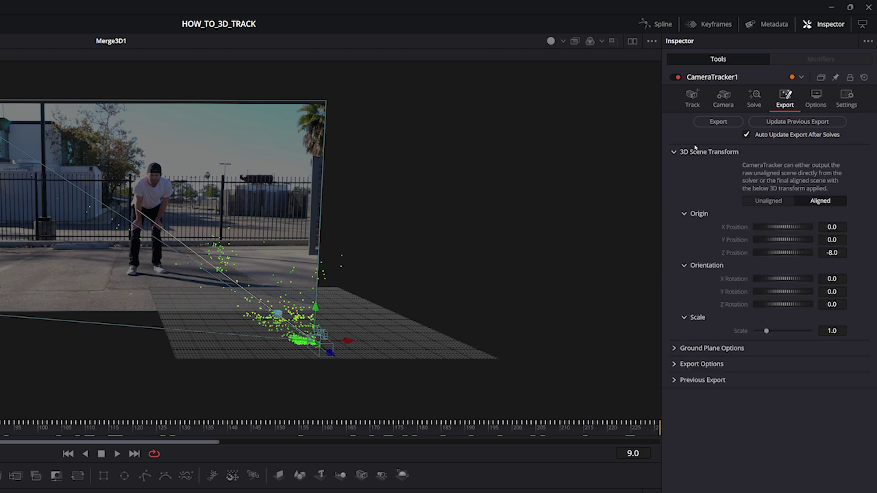
click(776, 201)
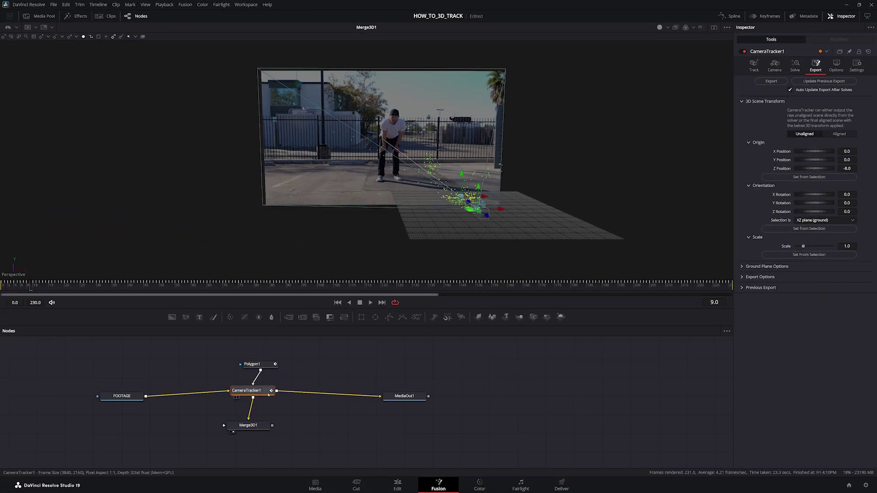
key(1)
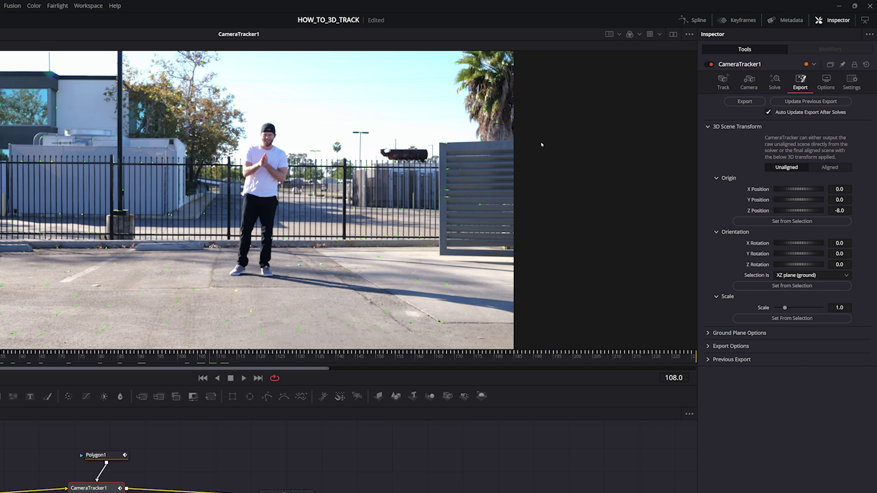
Set the export origin, ground-plane orientation and 1-unit scale from the selected ground points
click(823, 221)
click(829, 223)
click(820, 286)
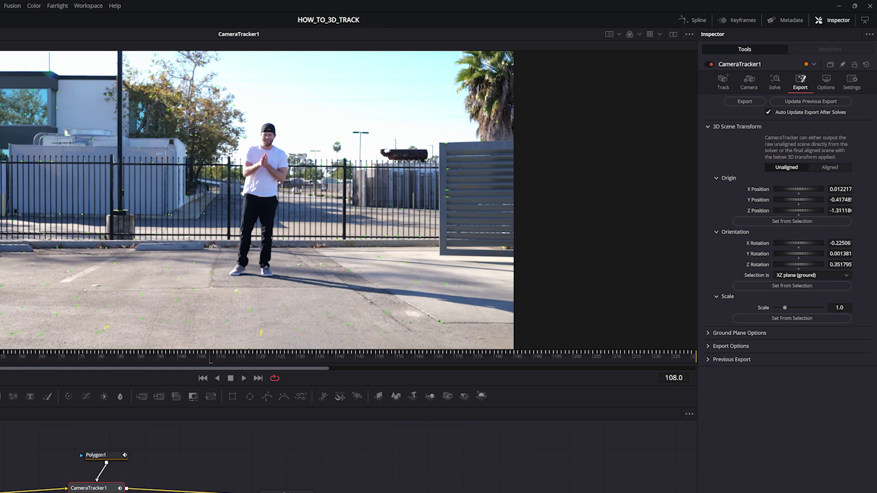
click(819, 321)
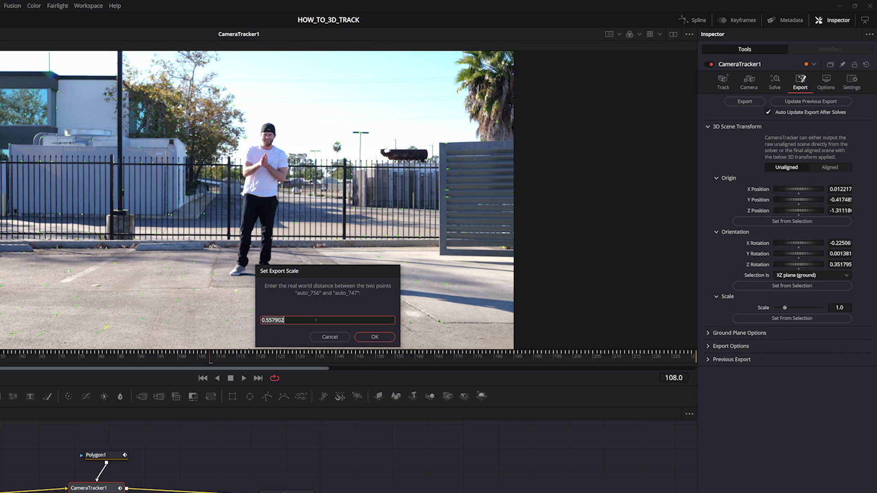
text(1)
click(376, 334)
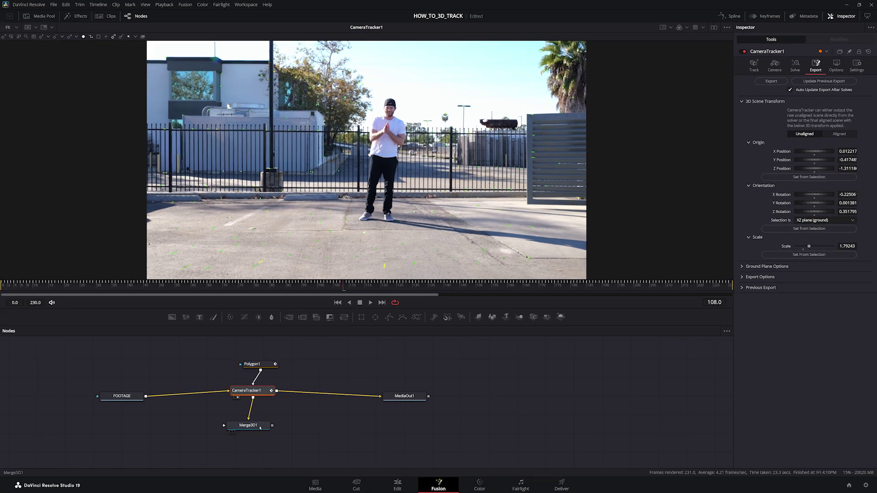
View Merge3D1, switch the 3D Scene Transform to Aligned, and export it as 3D nodes
click(232, 431)
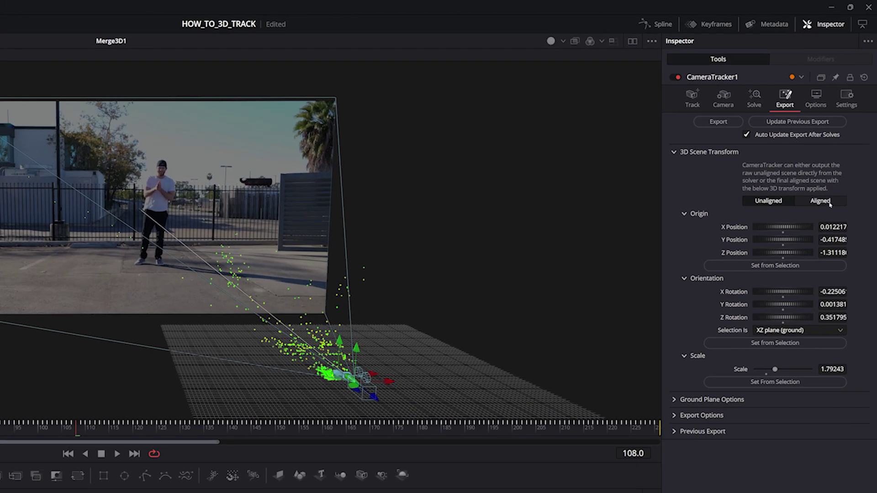
click(821, 200)
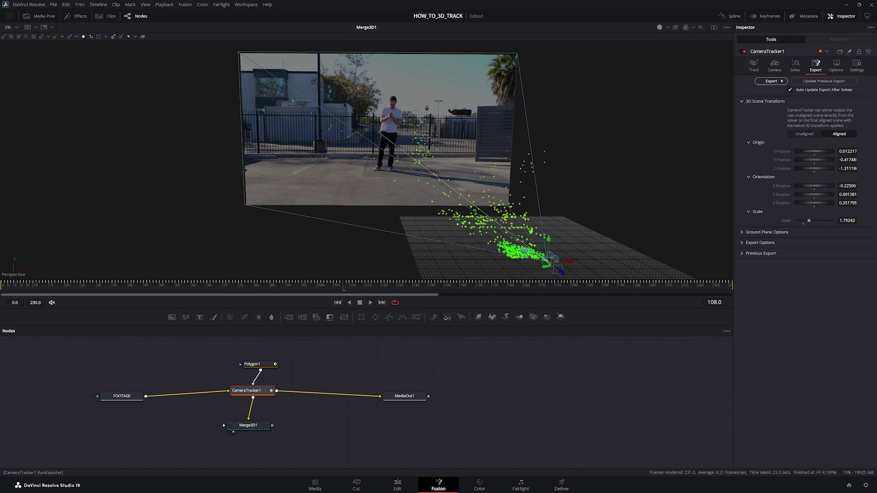
click(733, 121)
Move the exported 3D nodes clear of the footage and preview the Fire Daylight Ground elements
mouse_move(234, 378)
mouse_down()
mouse_move(186, 350)
mouse_move(295, 343)
mouse_up()
drag(227, 473, 443, 374)
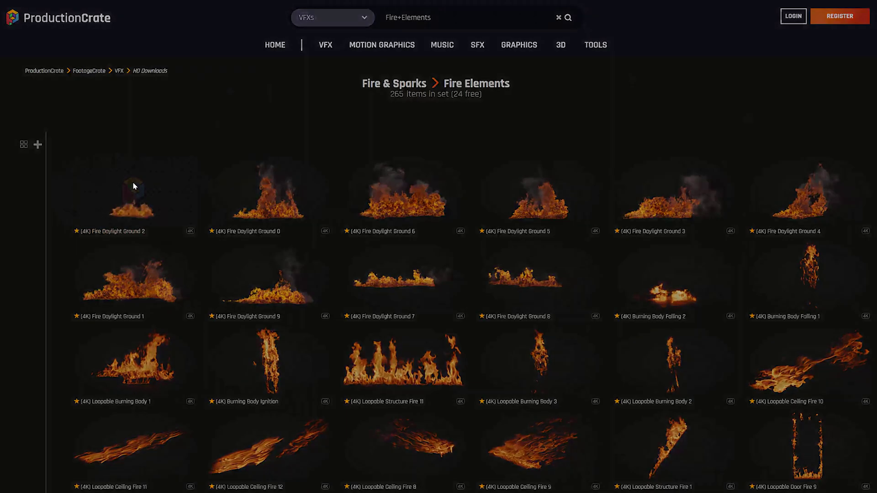
click(133, 185)
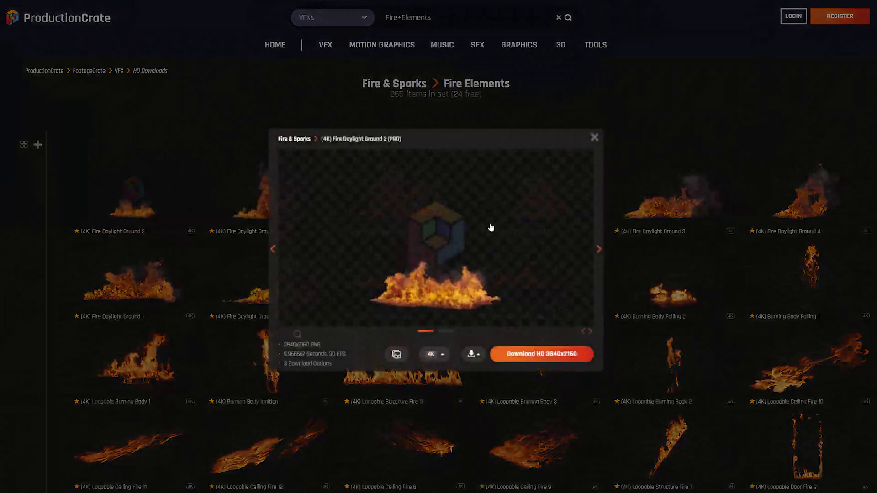
click(602, 250)
scroll(602, 253, down, 3)
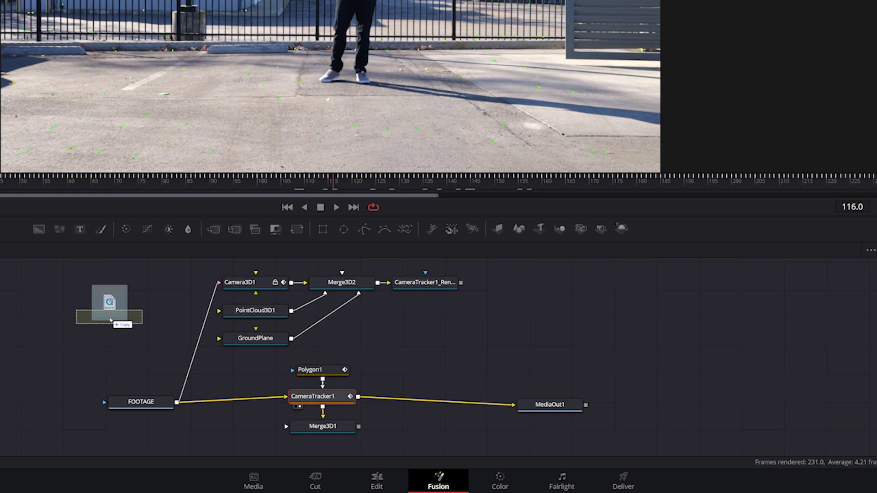
Import the fire clip into the node graph and rename its node FIRE
drag(590, 113, 214, 377)
drag(109, 322, 137, 317)
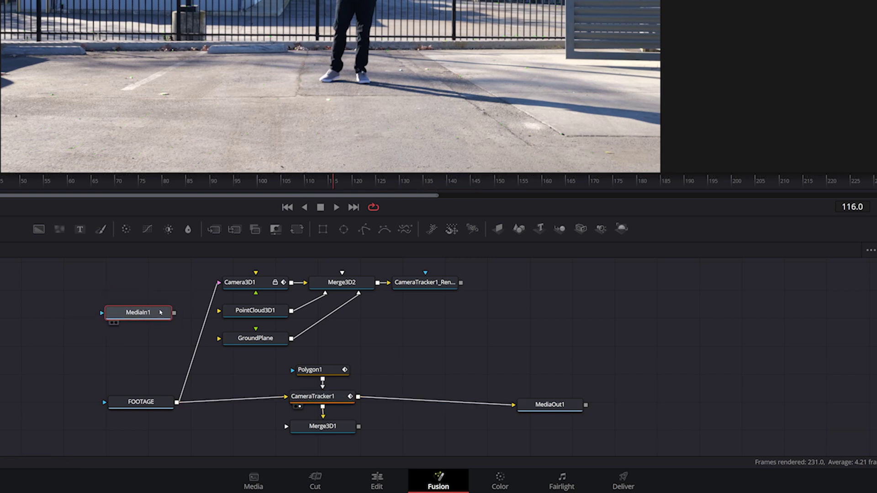
key(F2)
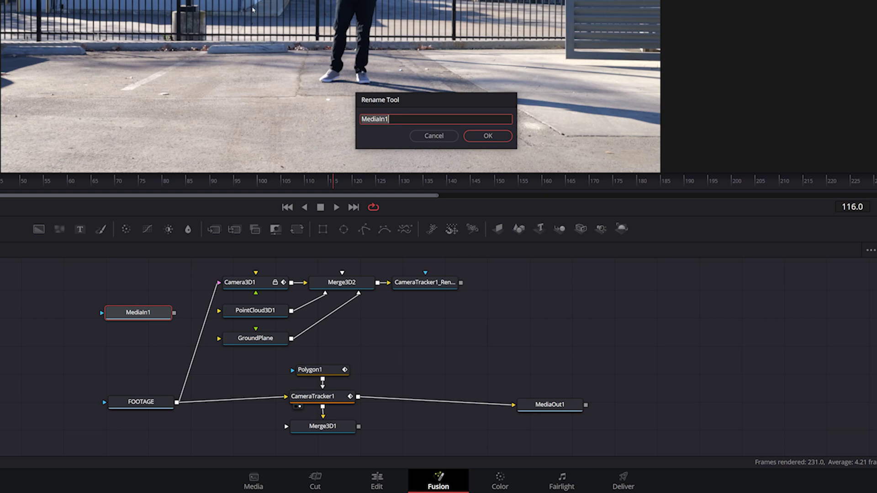
key(BackSpace)
text(FIRE)
key(Return)
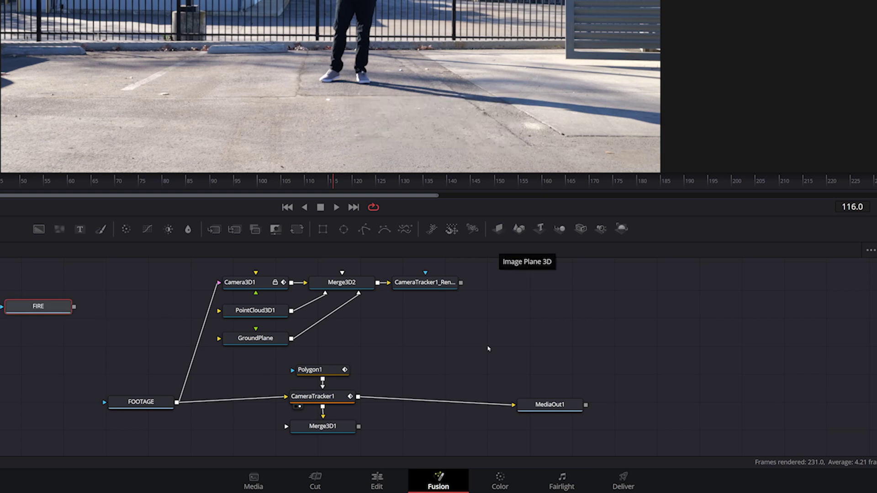
Add an Image Plane 3D fed by FIRE and line the two nodes up
click(498, 229)
mouse_move(48, 313)
mouse_down()
mouse_move(37, 273)
mouse_move(33, 310)
mouse_up()
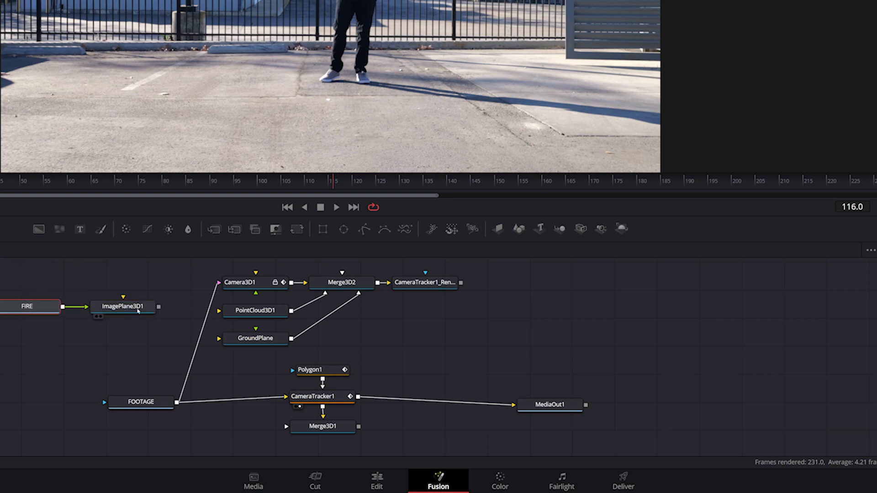
drag(124, 308, 132, 310)
drag(182, 322, 17, 284)
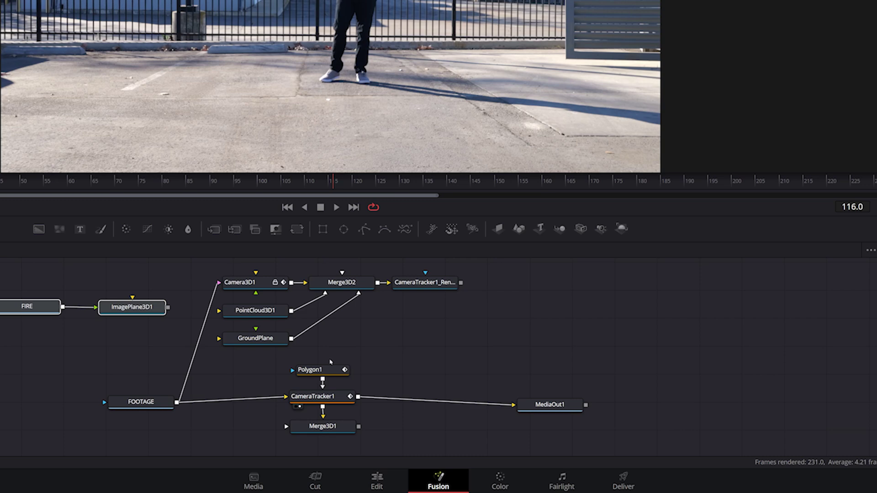
click(420, 344)
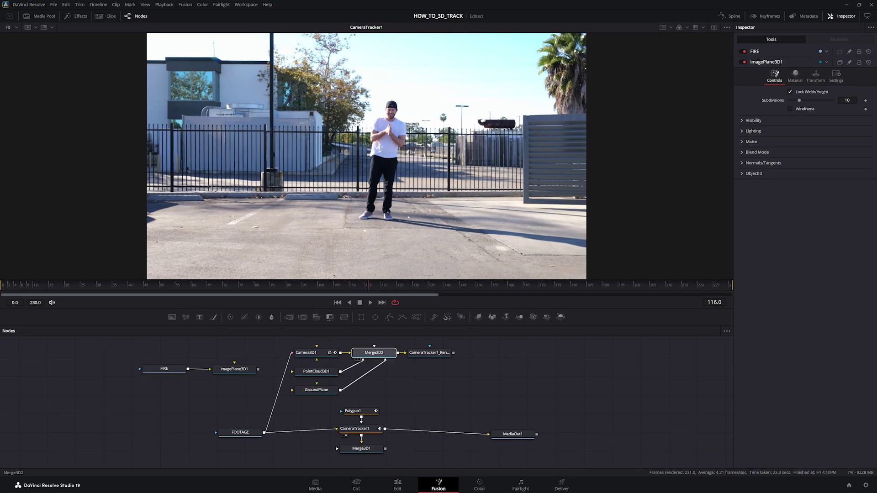
View Merge3D2, orbiting and switching to the Left camera view to inspect the point cloud
drag(382, 355, 409, 218)
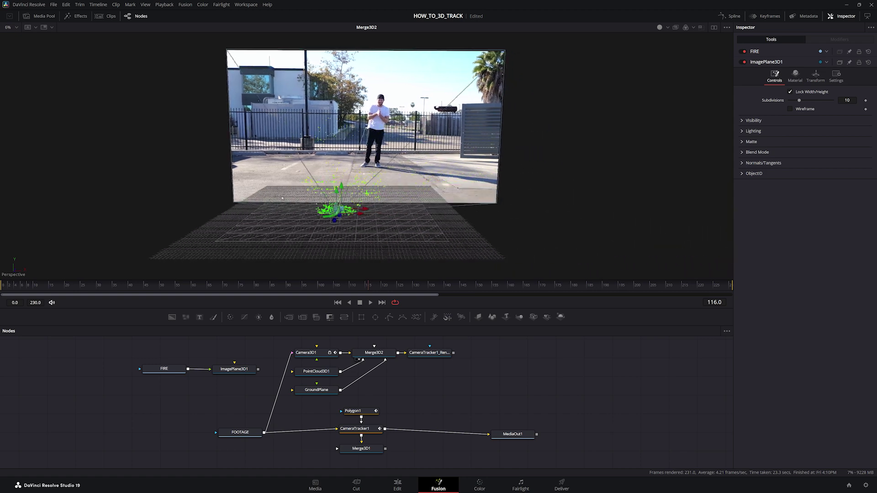
mouse_move(194, 237)
mouse_down()
mouse_move(189, 223)
mouse_move(398, 270)
mouse_up()
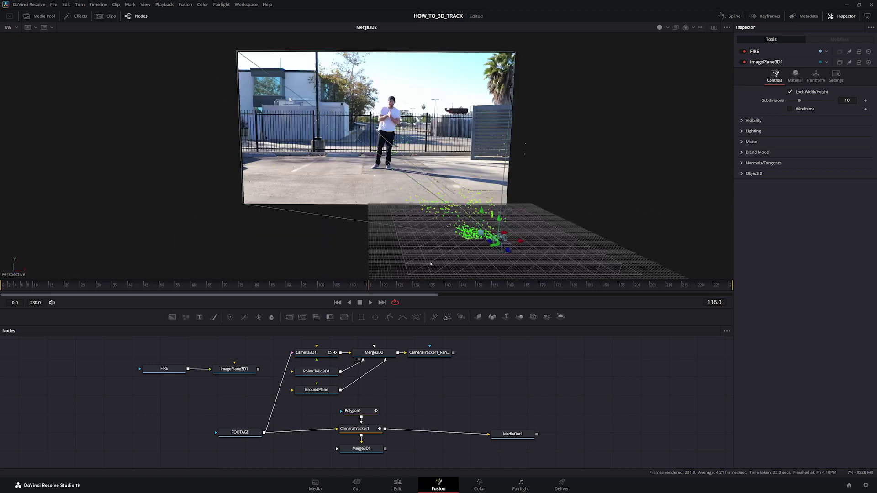
drag(518, 241, 515, 306)
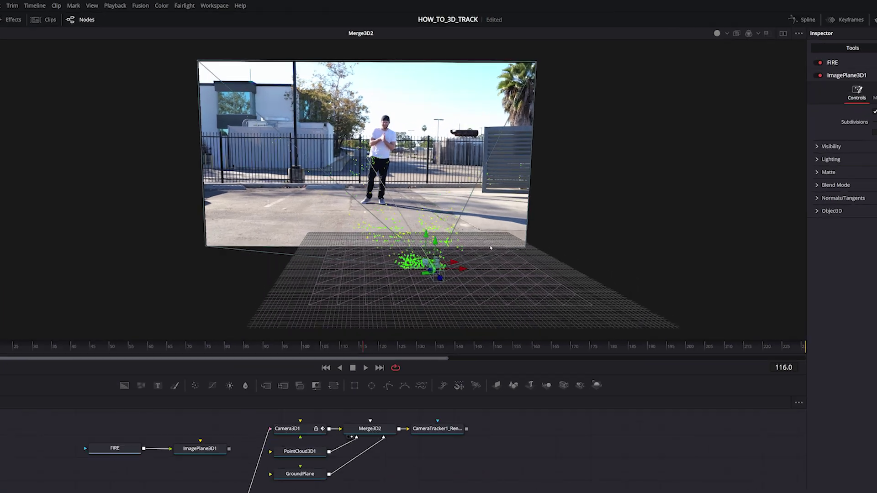
right_click(514, 305)
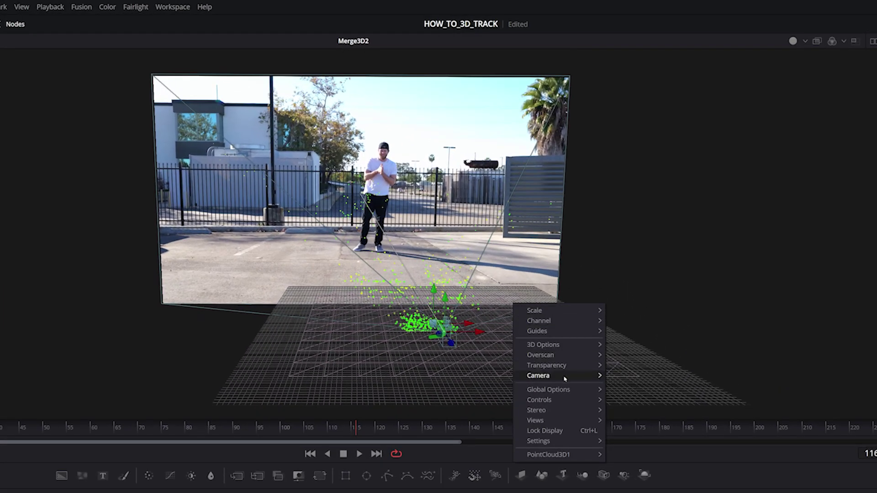
mouse_move(539, 376)
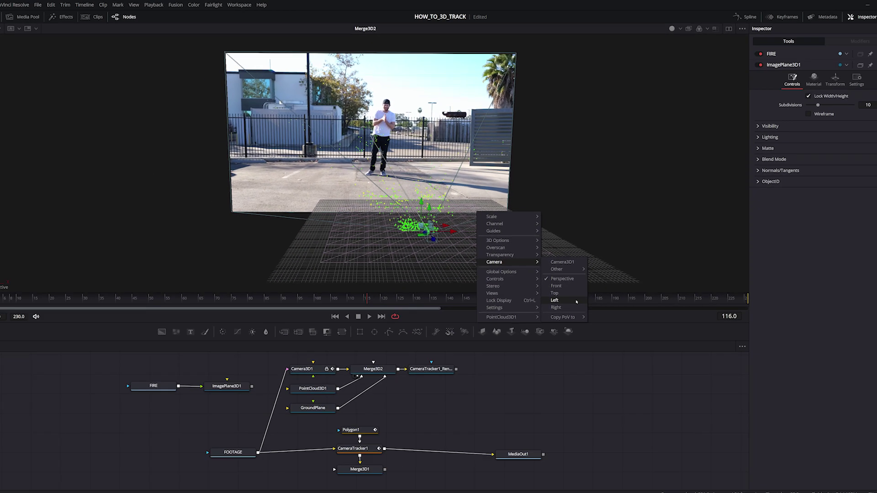
click(626, 431)
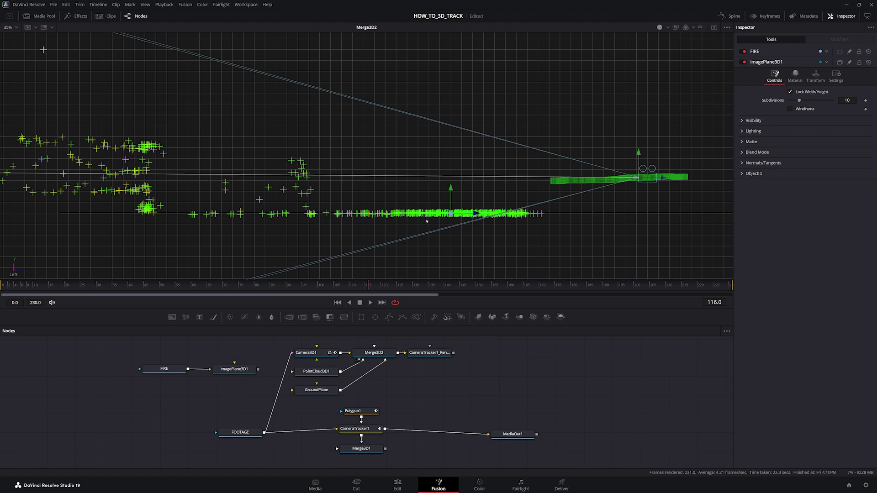
scroll(367, 157, up, 2)
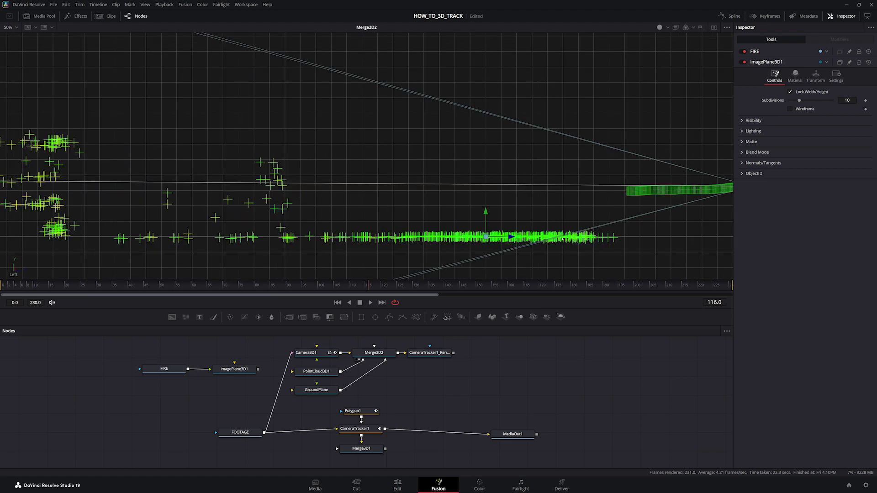
right_click(406, 191)
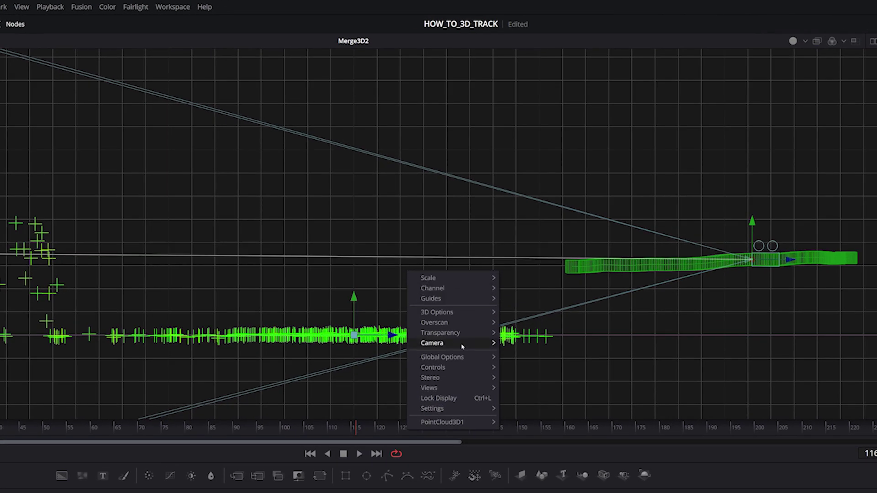
mouse_move(433, 343)
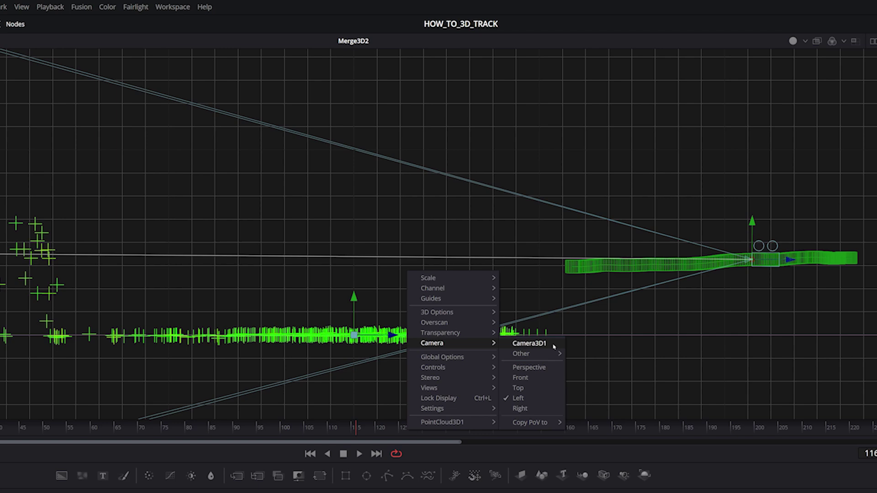
Look through Camera3D1 and shrink PointCloud3D1's markers to size 0.063
click(553, 344)
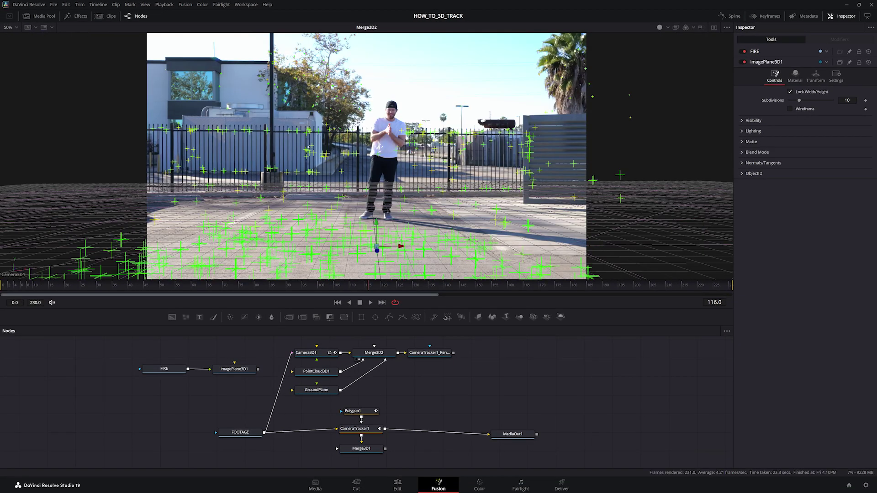
click(373, 353)
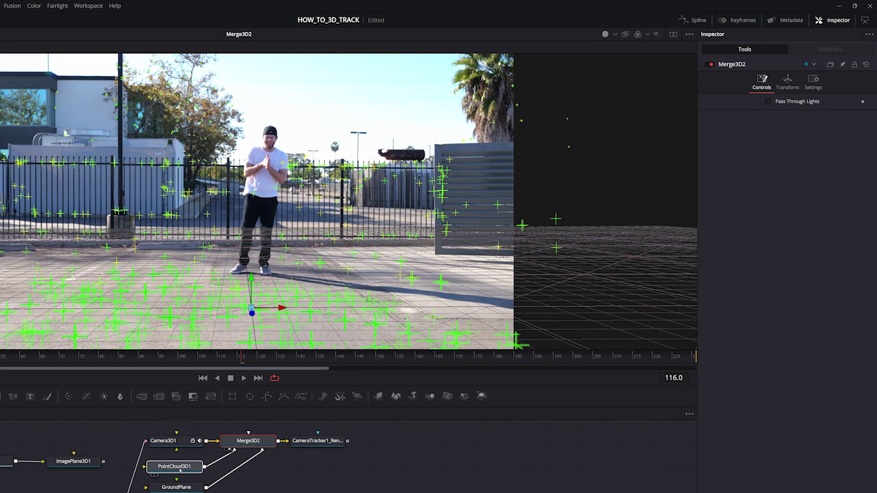
click(316, 371)
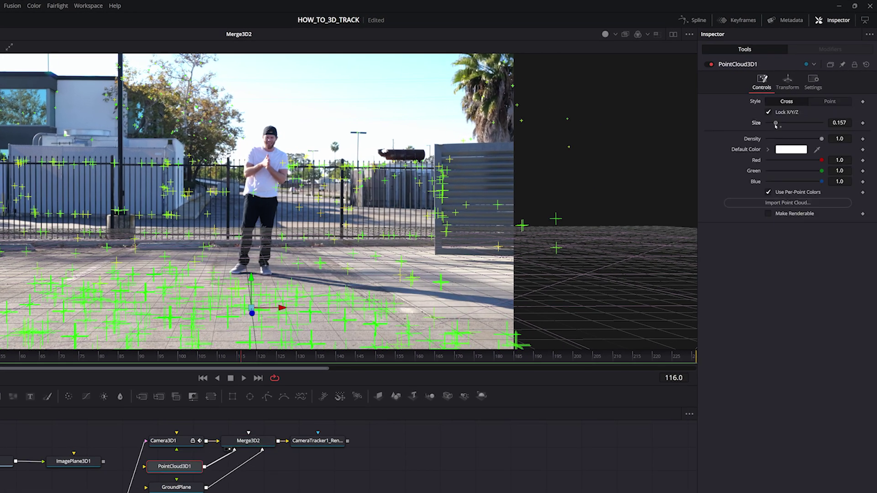
drag(775, 125, 771, 126)
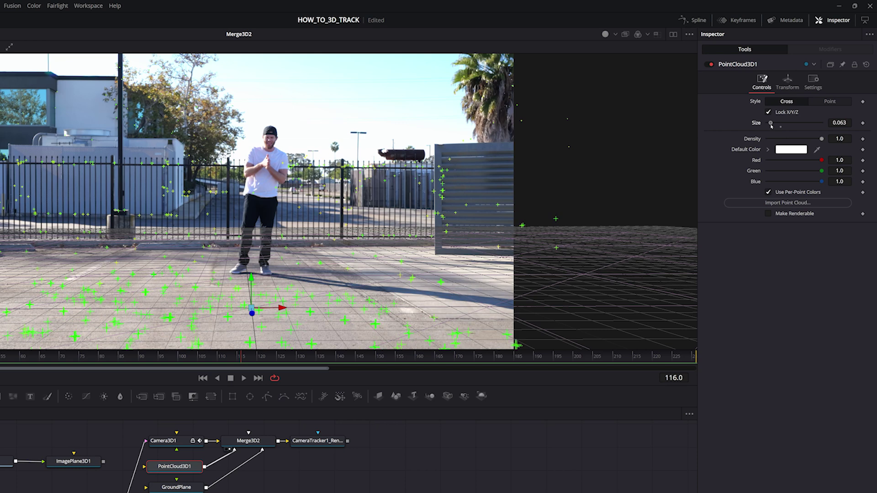
Toggle the ground plane's Wireframe option off, then back on
click(176, 487)
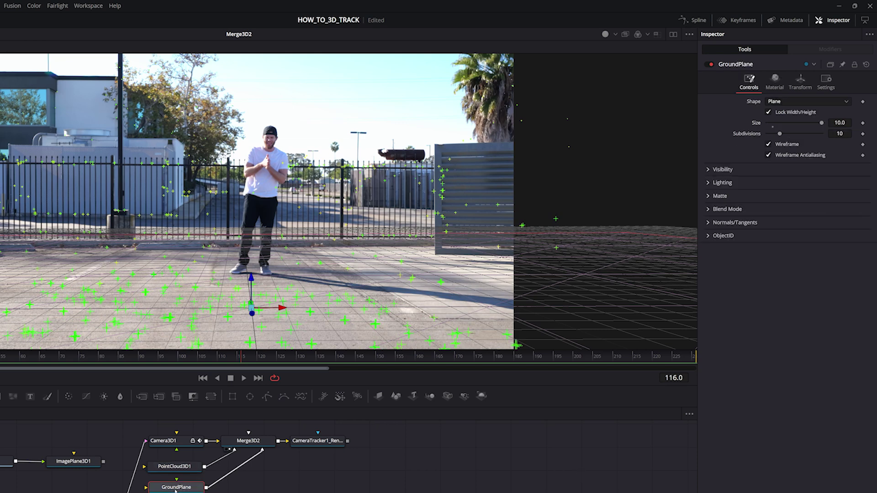
click(768, 144)
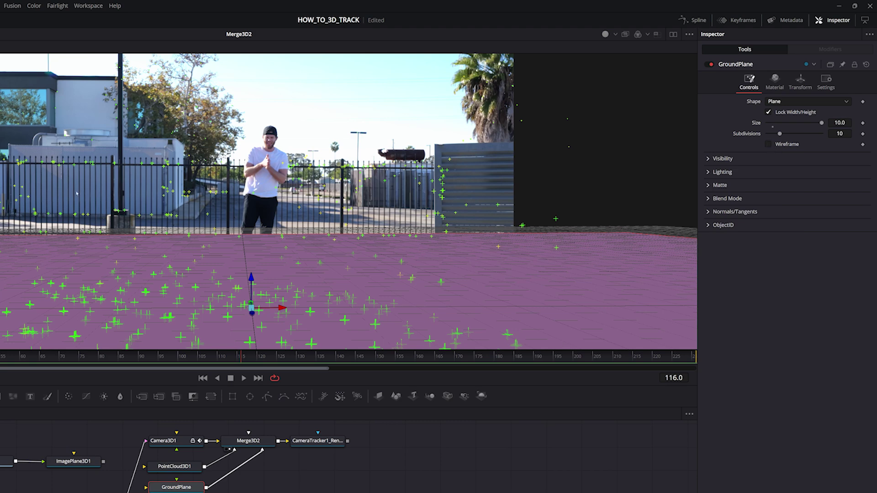
click(769, 144)
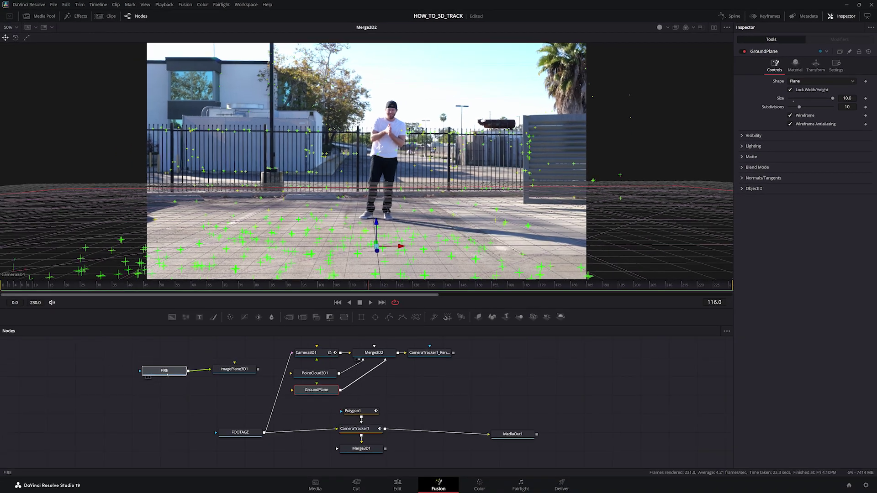
Move FIRE and ImagePlane3D1 up in the graph and raise the fire plane to Y 0.494841
drag(167, 375, 167, 371)
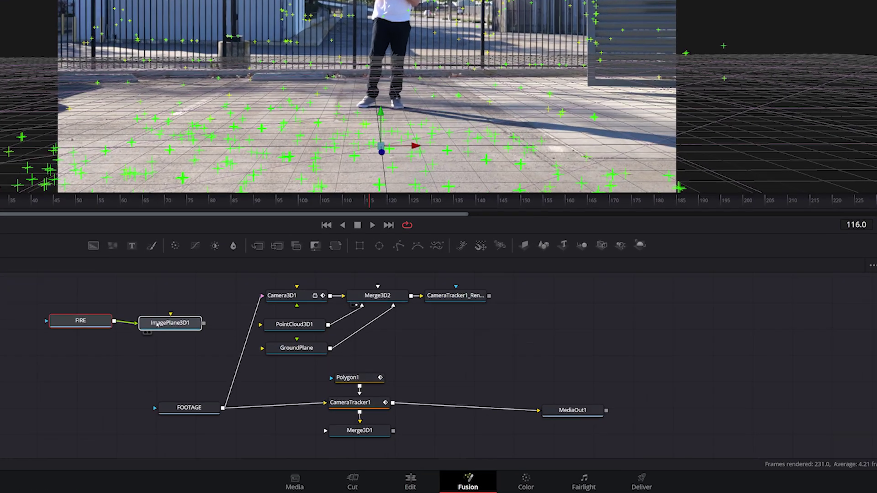
mouse_move(155, 309)
mouse_down()
mouse_move(168, 282)
mouse_move(376, 311)
mouse_up()
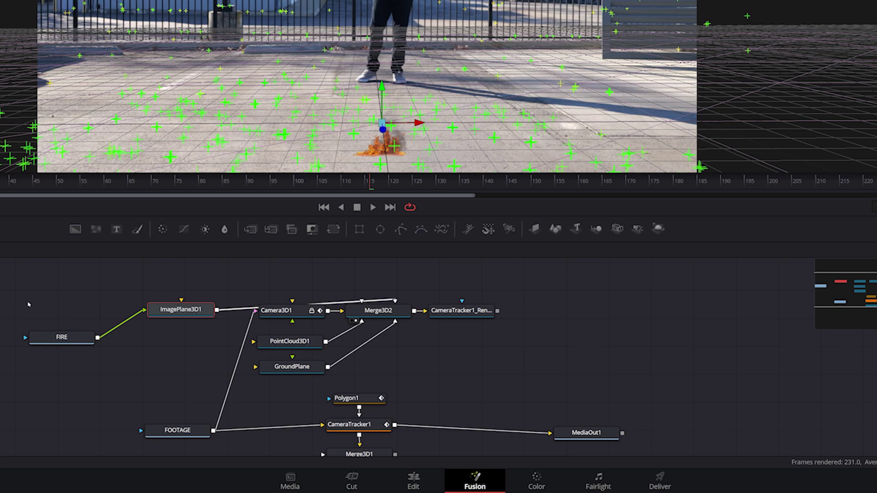
drag(28, 304, 216, 348)
drag(62, 337, 94, 306)
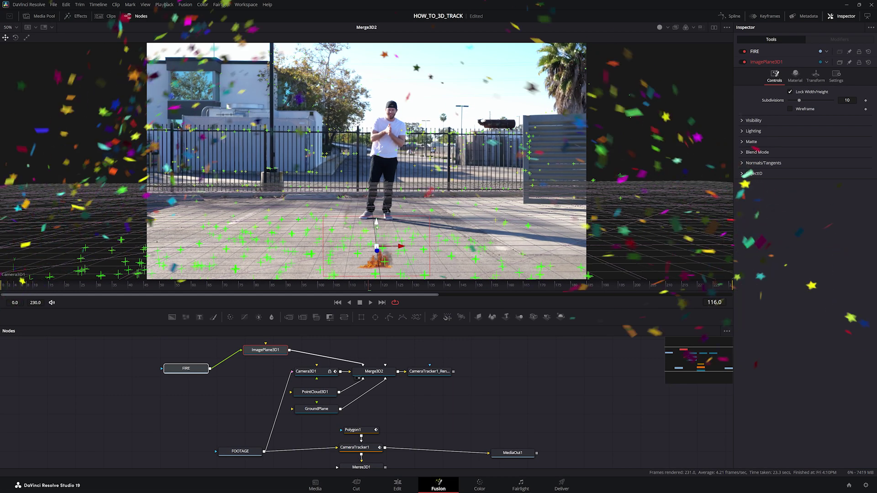
drag(377, 221, 377, 186)
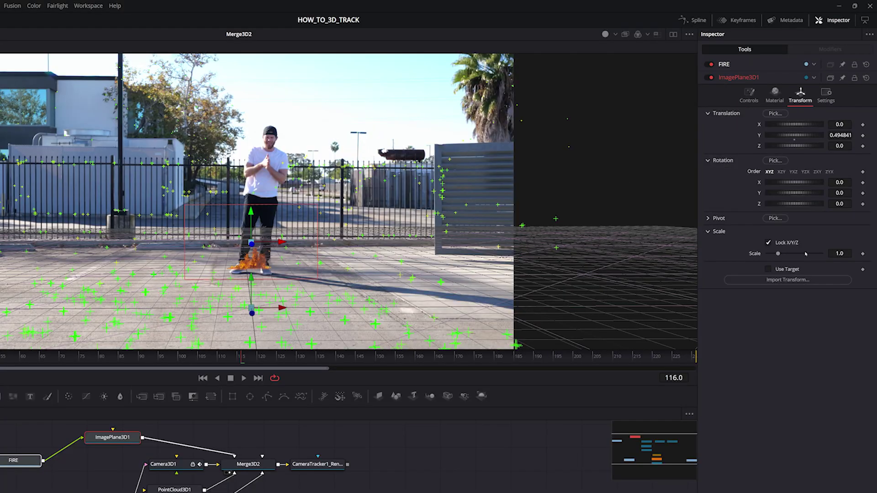
Set the fire plane's pivot Y to about -0.203, scale 3.898, and Translation Y 0
click(708, 218)
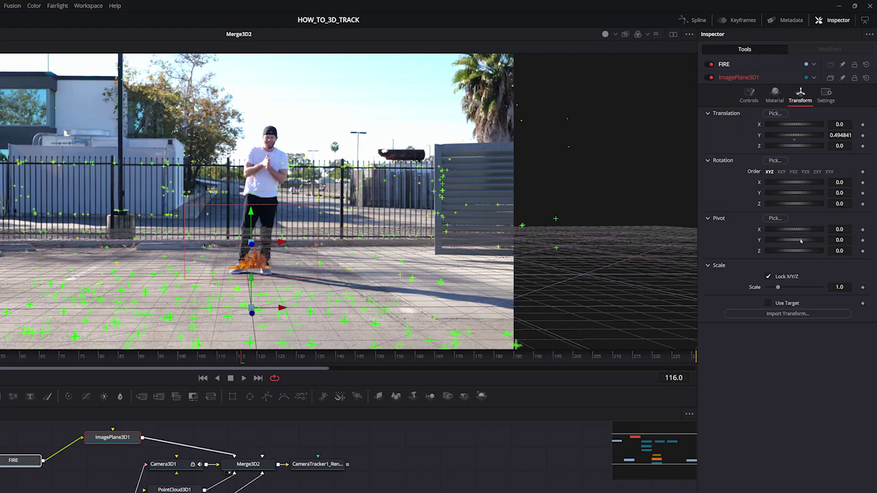
drag(800, 241, 796, 242)
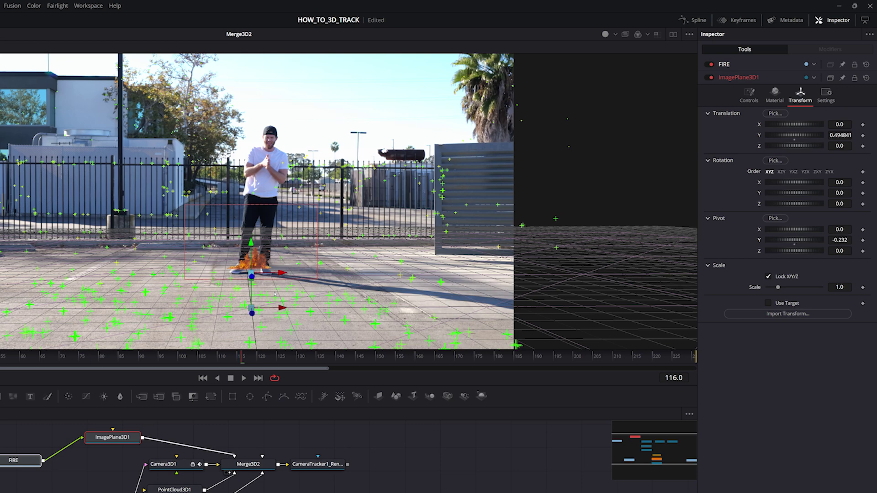
drag(795, 240, 800, 240)
drag(778, 287, 812, 281)
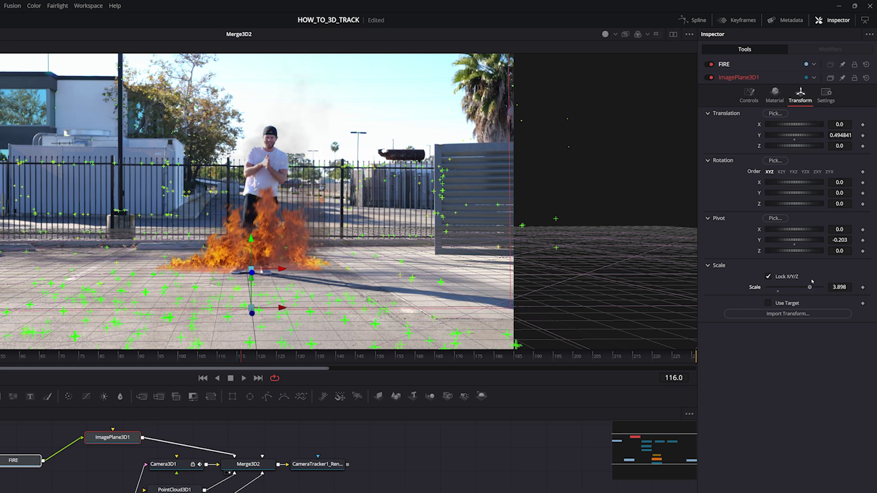
click(839, 134)
text(0)
key(Return)
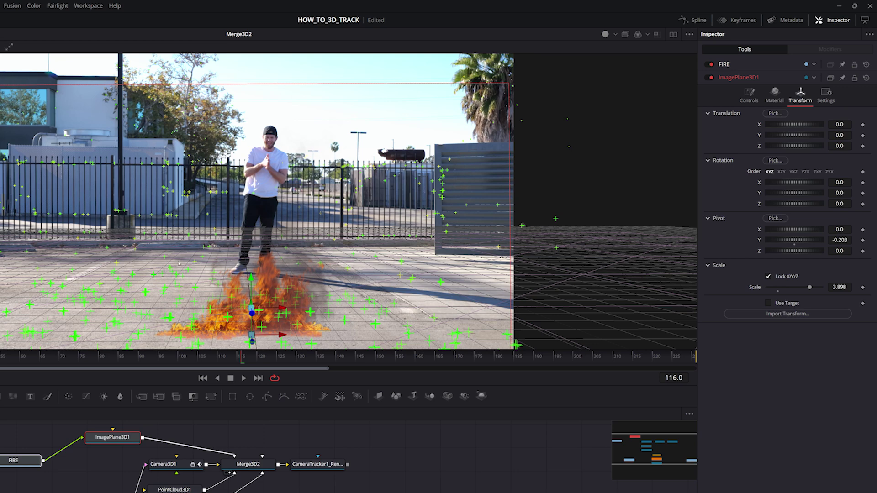
Switch the viewer to the Left view and rotate the fire plane 90 degrees on Y
right_click(296, 274)
mouse_move(316, 334)
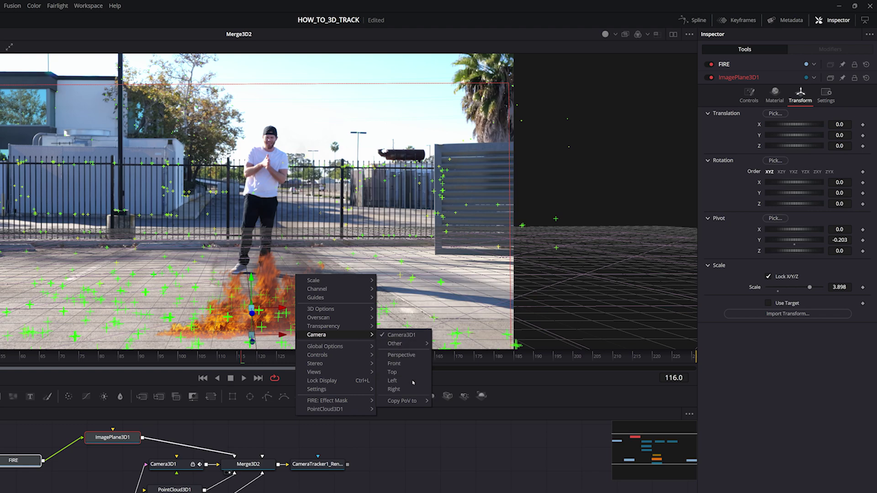
click(393, 381)
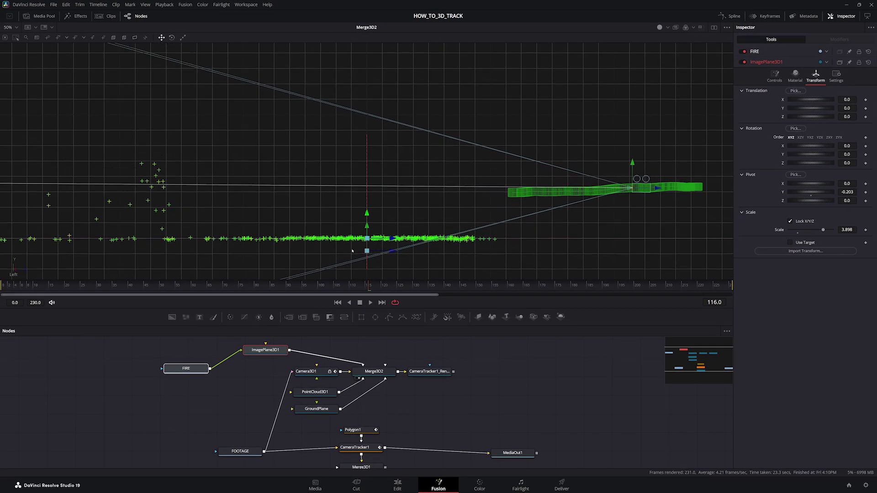
scroll(353, 251, up, 2)
scroll(351, 247, up, 2)
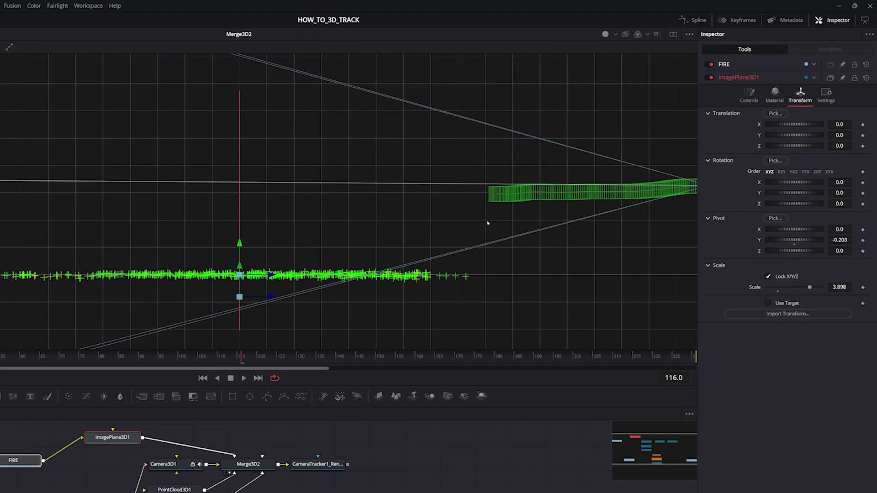
drag(795, 192, 804, 192)
text(96.5)
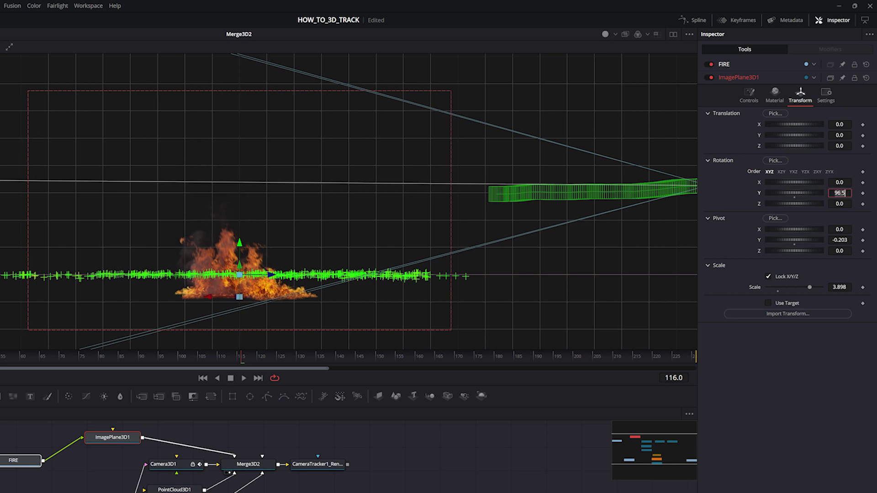
text(90)
key(Return)
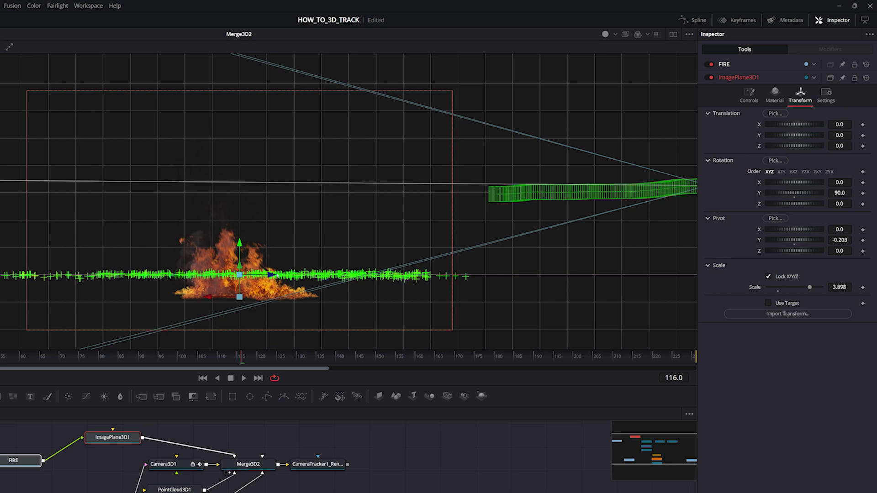
Lift the fire plane to Y 0.209125 and reset its Y rotation to 0
drag(240, 296, 240, 270)
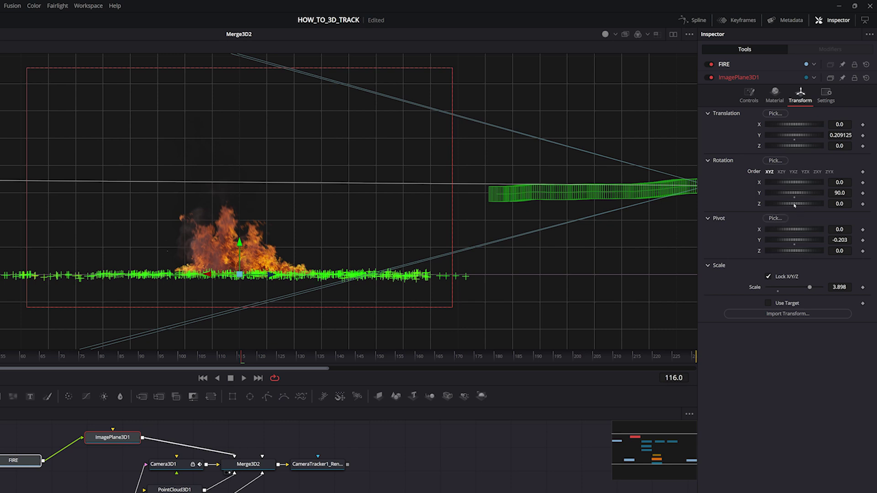
click(840, 193)
key(Return)
right_click(333, 238)
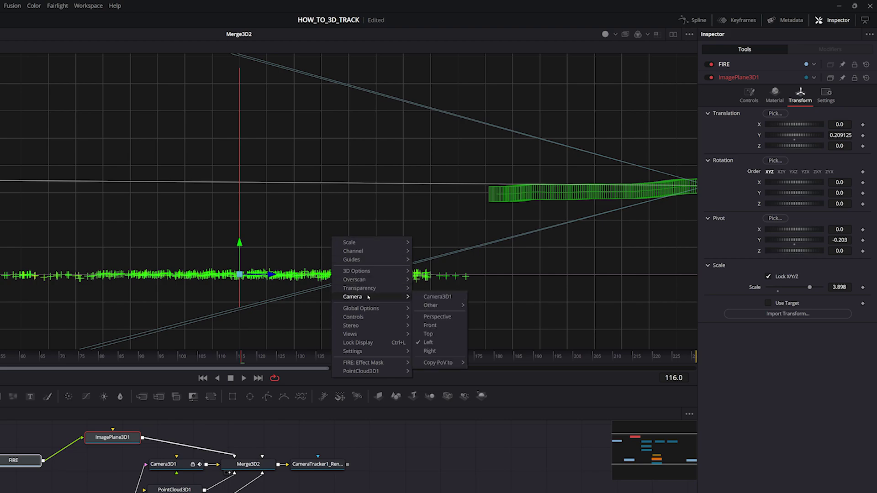
Through Camera3D1, place the fire at X about -0.686 with scale 6.0, scrubbing to check
mouse_move(353, 297)
click(453, 297)
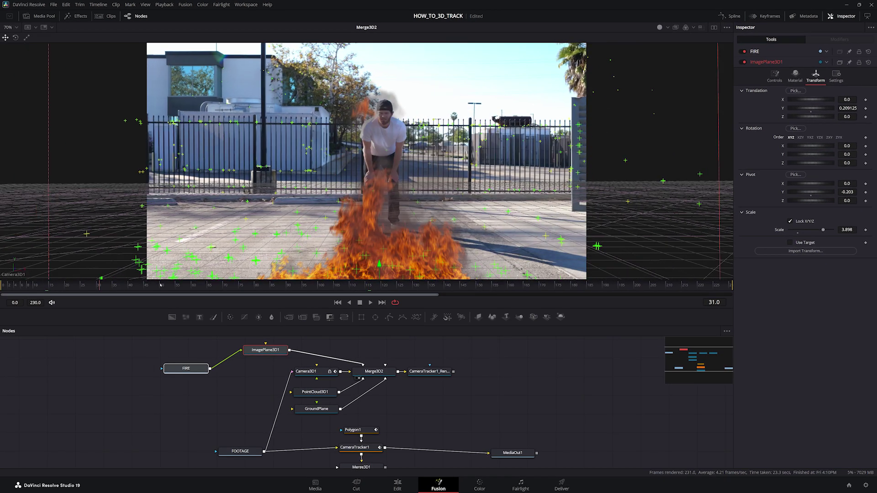
drag(177, 285, 580, 318)
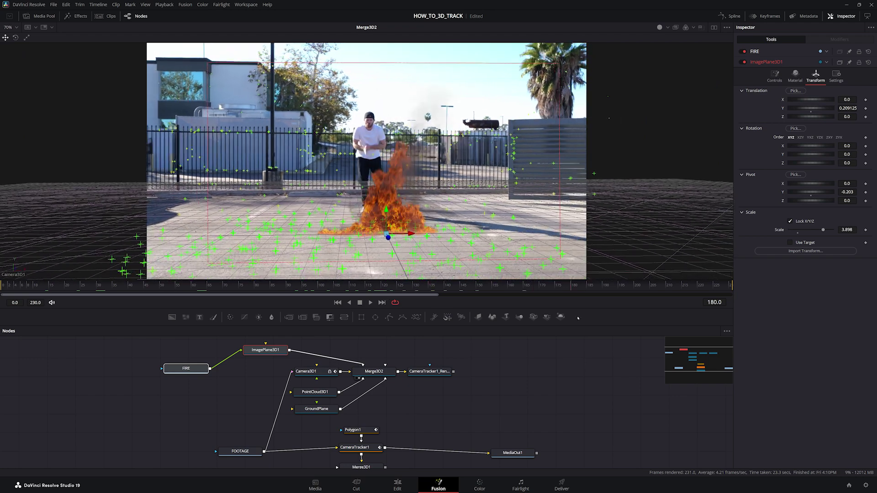
click(349, 302)
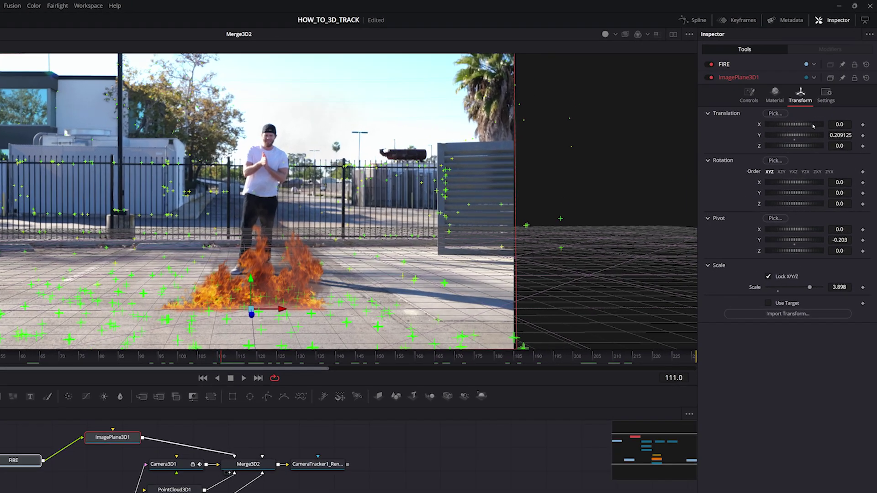
mouse_move(814, 126)
mouse_down()
mouse_move(792, 152)
mouse_move(788, 125)
mouse_up()
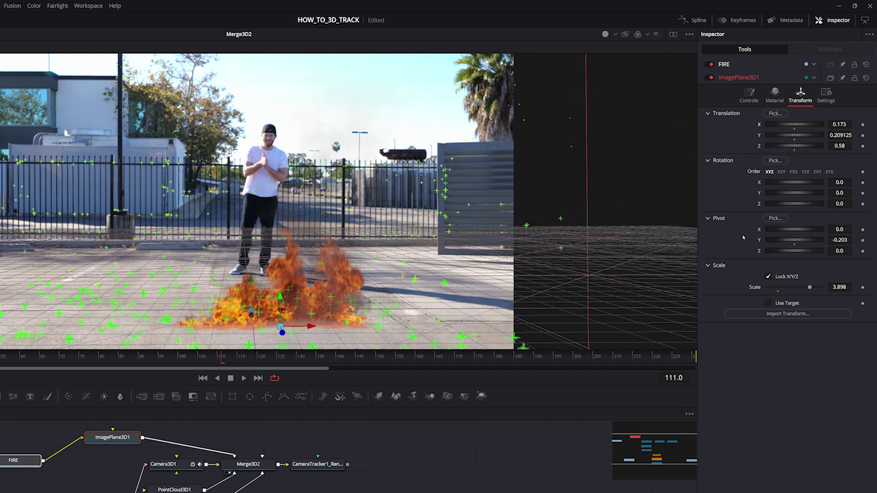
drag(811, 289, 785, 289)
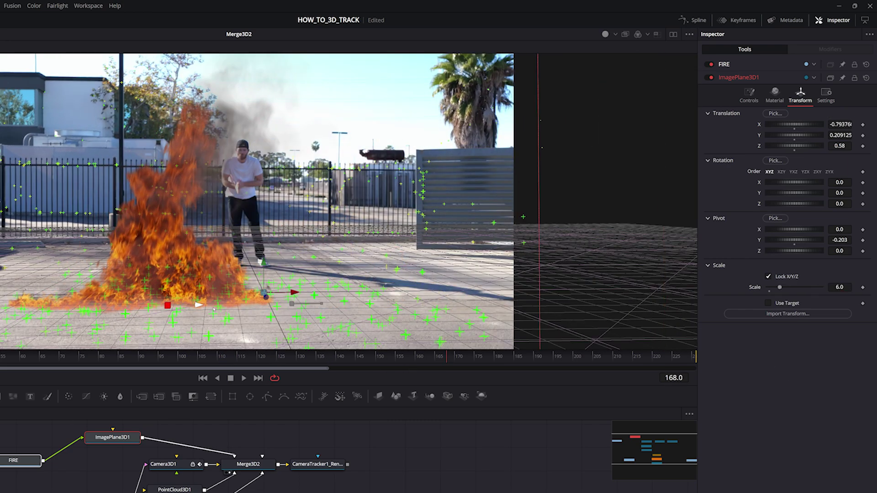
drag(464, 357, 589, 364)
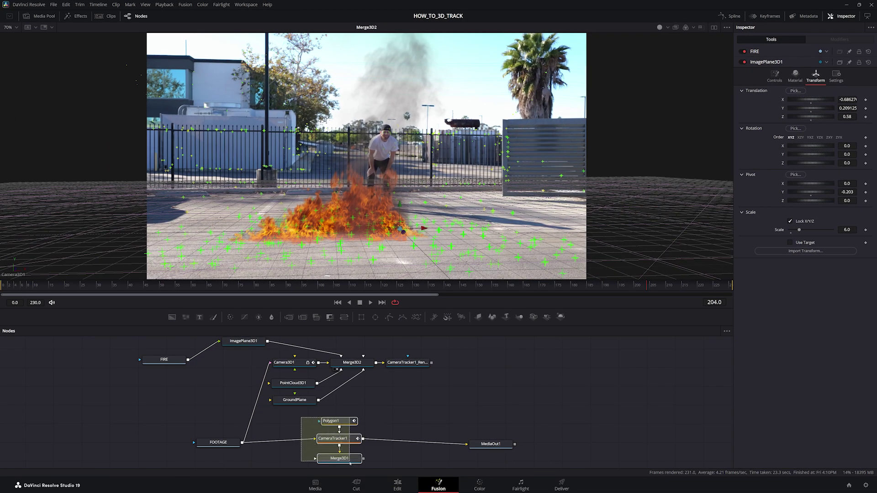
Select the tracker nodes, place MediaOut1 beside CameraTracker1_Renderer, and feed the renderer into MediaOut1
drag(362, 463, 367, 467)
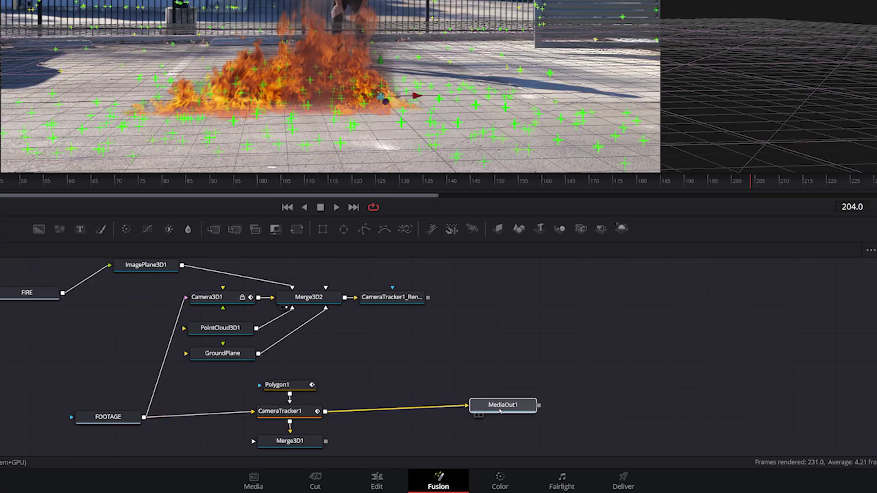
mouse_move(515, 423)
mouse_down()
mouse_move(497, 417)
mouse_move(392, 447)
mouse_up()
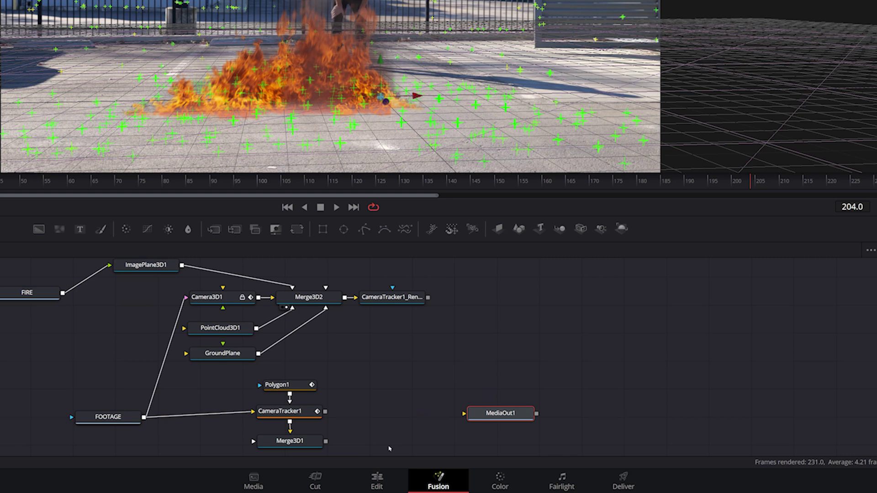
mouse_move(392, 297)
mouse_down()
mouse_move(465, 414)
mouse_move(514, 291)
mouse_up()
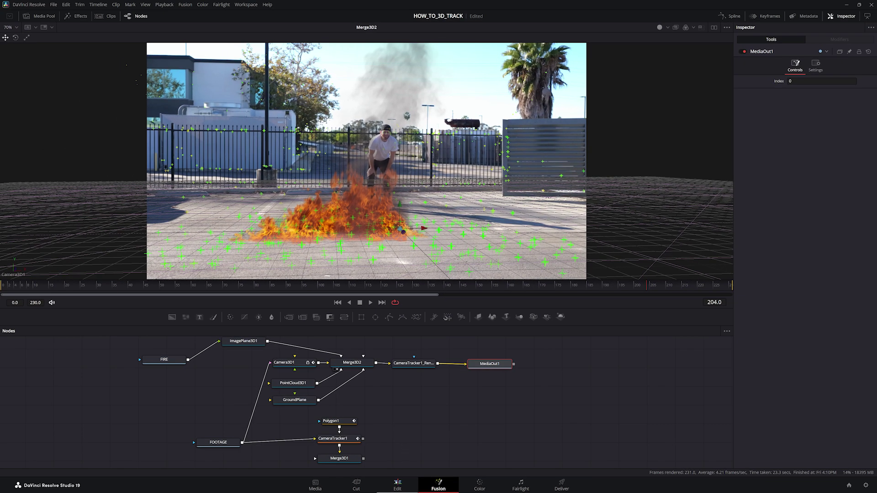
Switch from Fusion to the Edit page
click(394, 484)
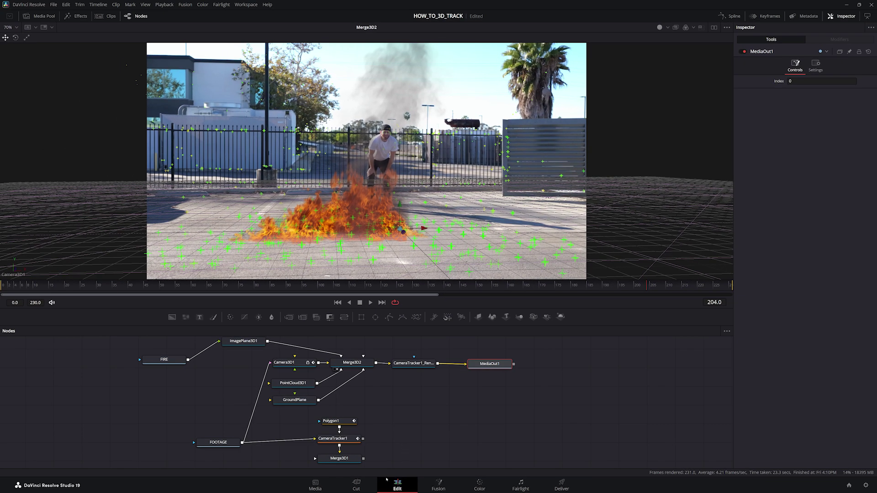